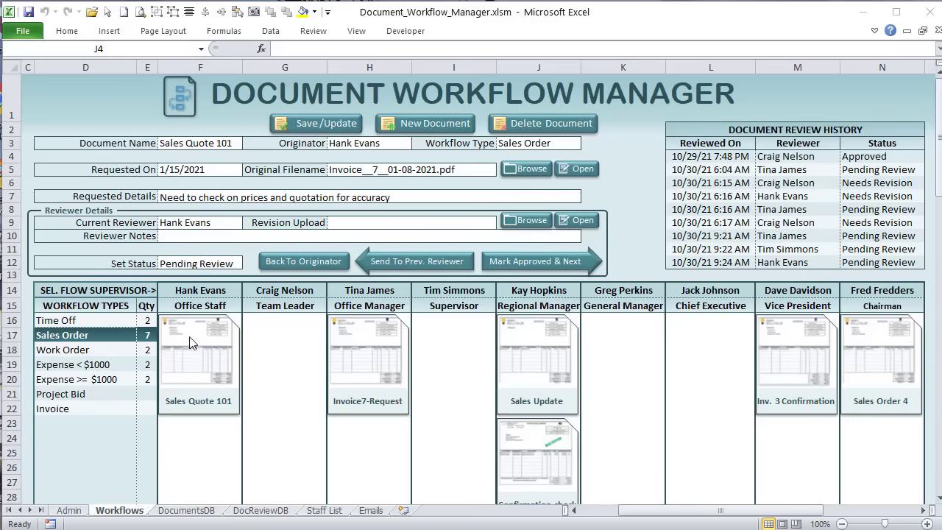
Load the Sales Quote 101 document and move its card from the Office Staff column to the Team Leader column.
{"action": "left_click", "coordinate": [189, 343]}
{"action": "left_click", "coordinate": [189, 343]}
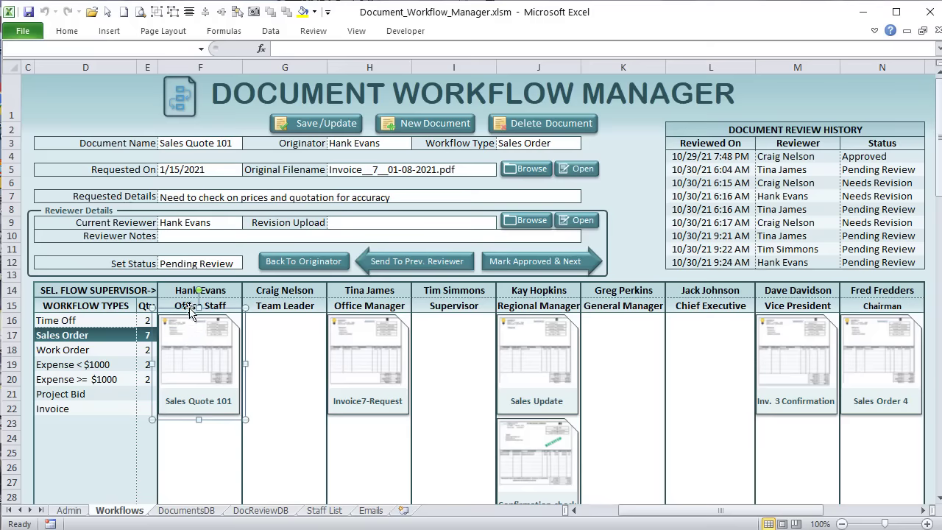
{"action": "left_click_drag", "start_coordinate": [195, 317], "coordinate": [281, 315]}
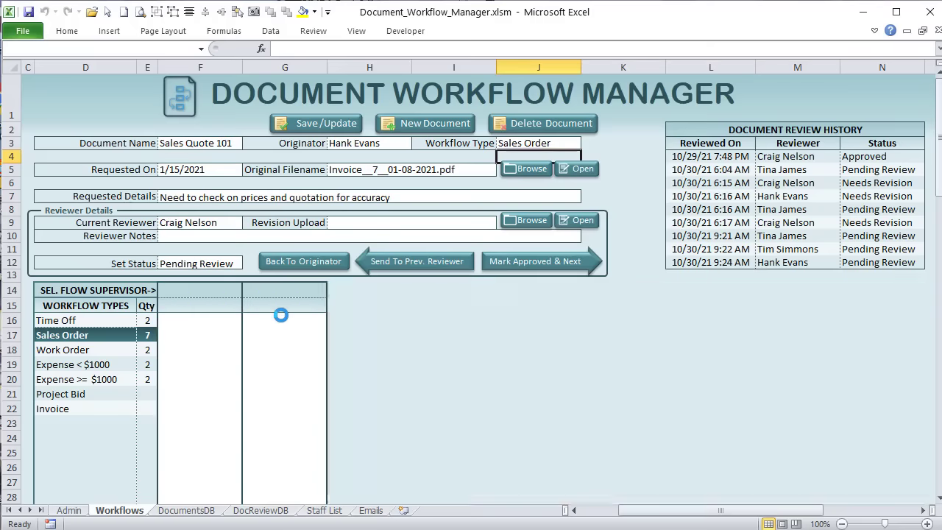
Browse the Time Off, Sales Order and Work Order workflows, ending on Sales Order.
{"action": "left_click", "coordinate": [77, 321]}
{"action": "left_click", "coordinate": [83, 335]}
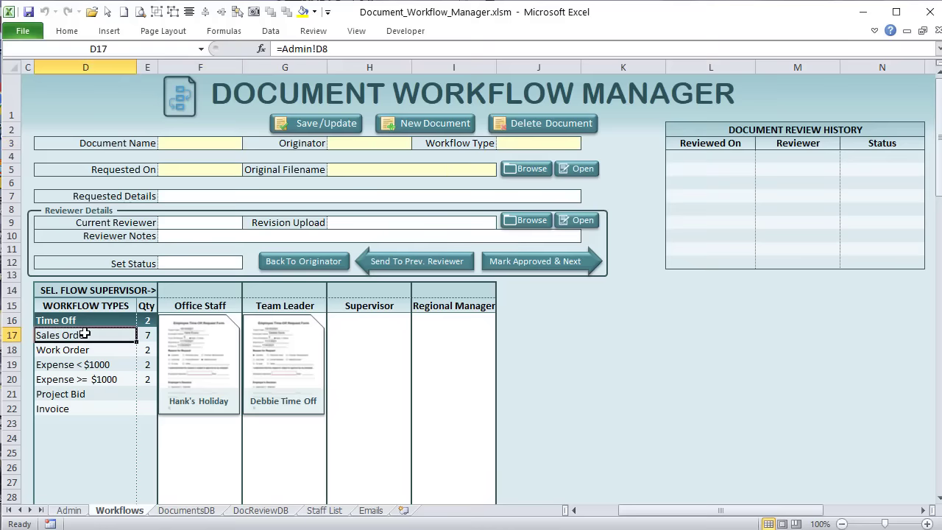
{"action": "left_click", "coordinate": [85, 349]}
{"action": "left_click", "coordinate": [86, 335]}
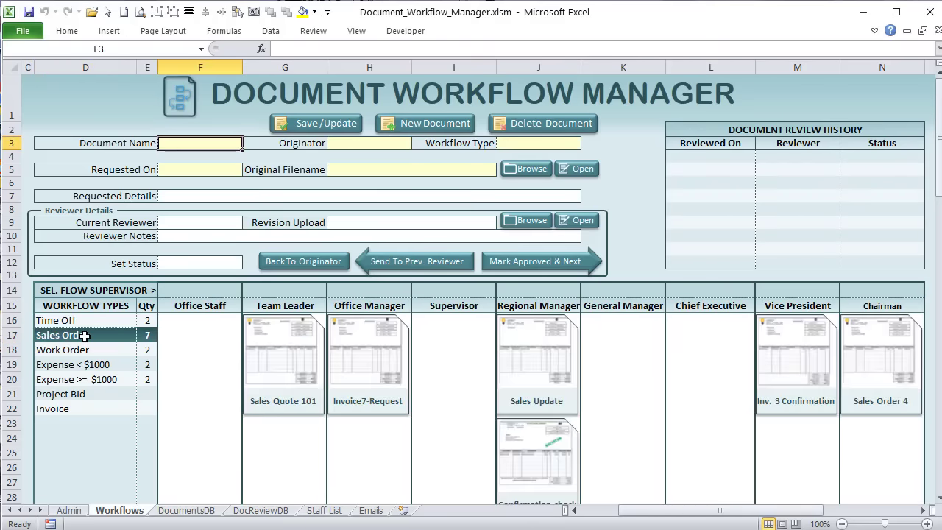
Load Sales Quote 101 and move its card from the Team Leader column back to the Office Staff column.
{"action": "left_click", "coordinate": [255, 338]}
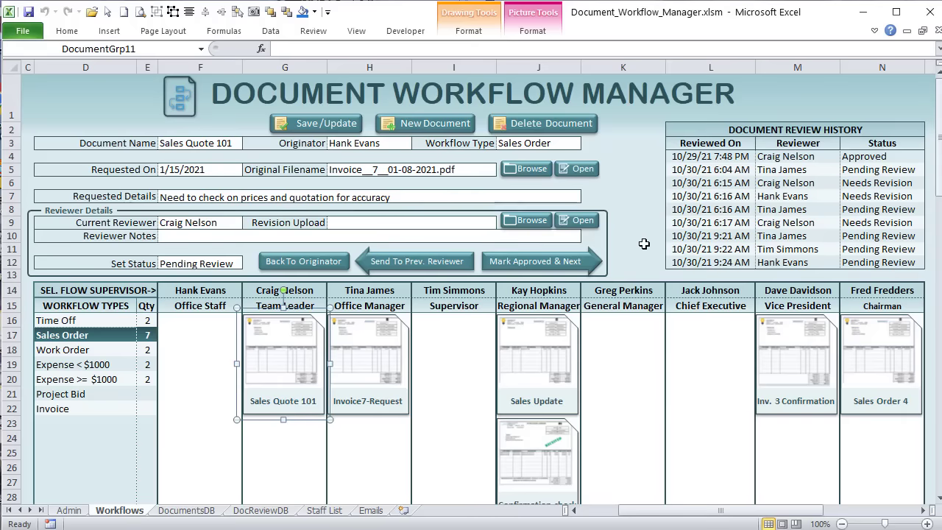
{"action": "left_click", "coordinate": [221, 388]}
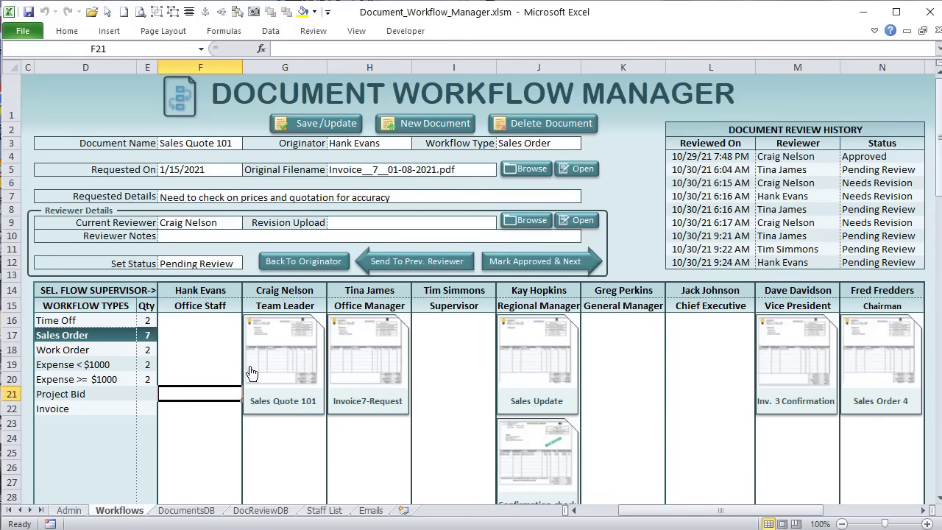
{"action": "left_click", "coordinate": [263, 356]}
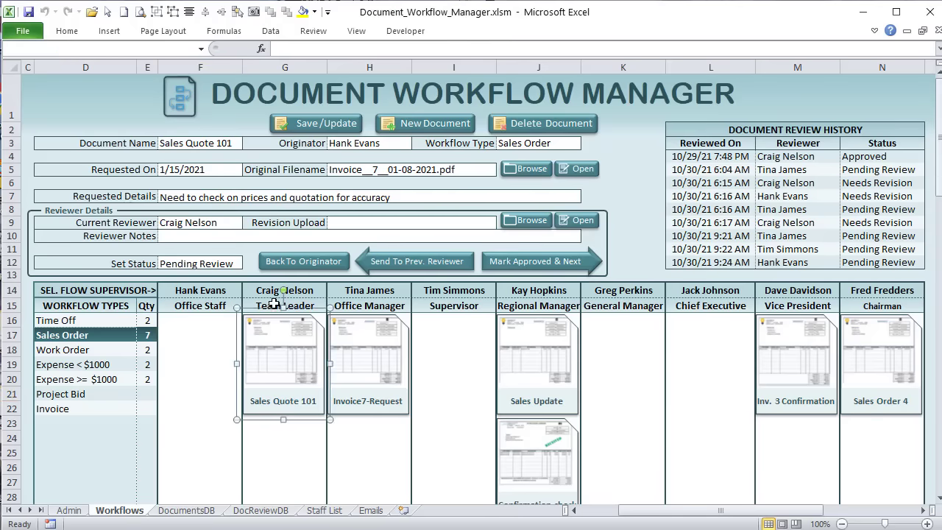
{"action": "left_click_drag", "start_coordinate": [272, 311], "coordinate": [195, 313]}
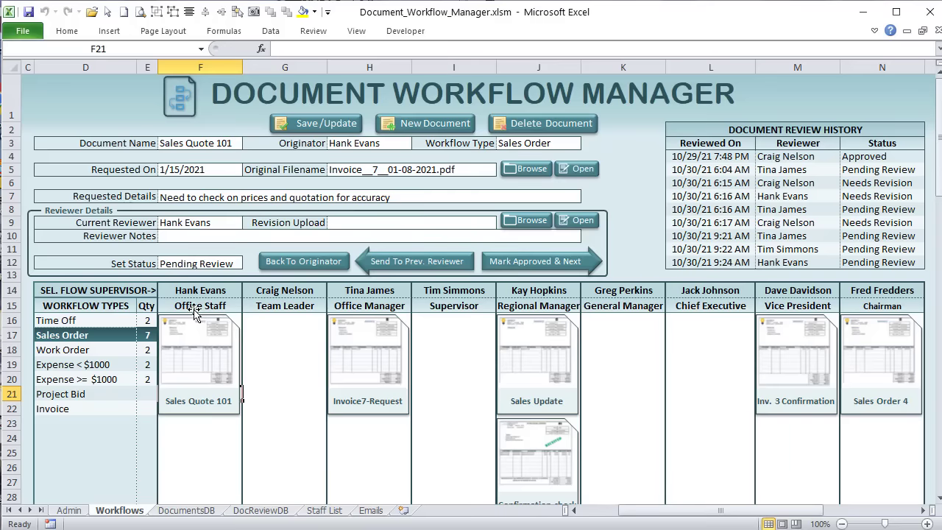
View the Time Off and Sales Order workflows, ending on the Work Order workflow.
{"action": "left_click", "coordinate": [109, 320]}
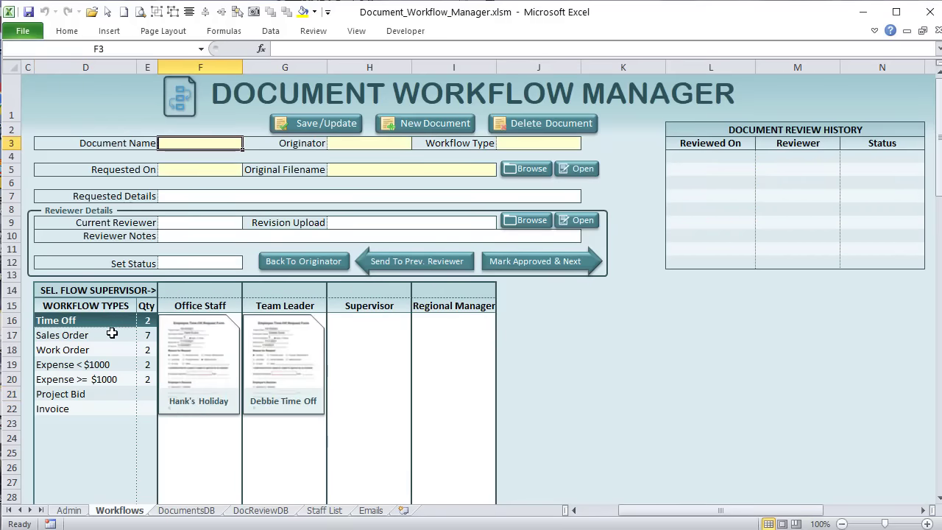
{"action": "left_click", "coordinate": [111, 334]}
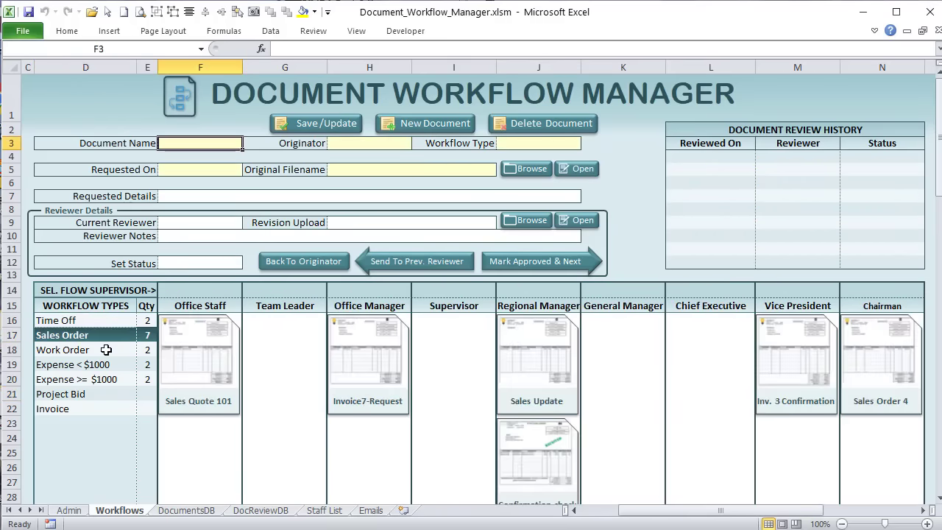
{"action": "left_click", "coordinate": [106, 350]}
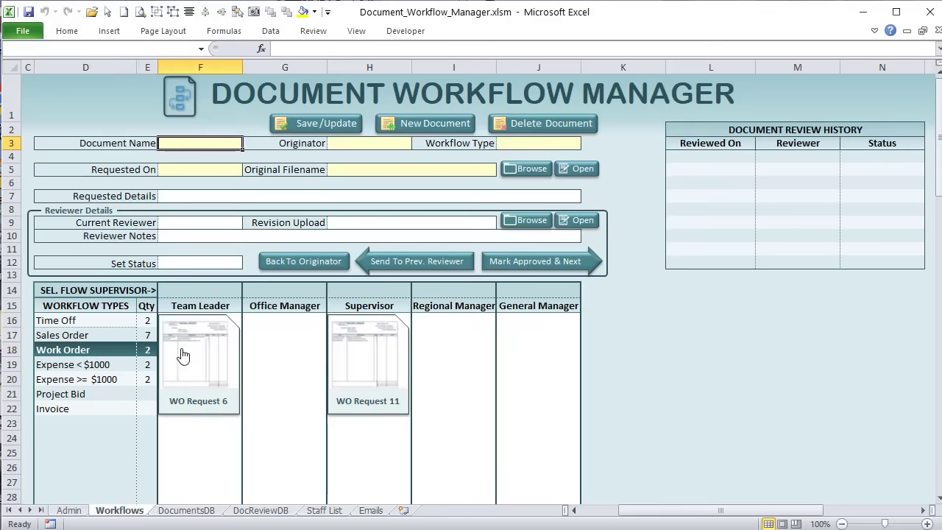
Load WO Request 6 from the Team Leader column and mark it approved to pass it to the next reviewer.
{"action": "left_click", "coordinate": [183, 355]}
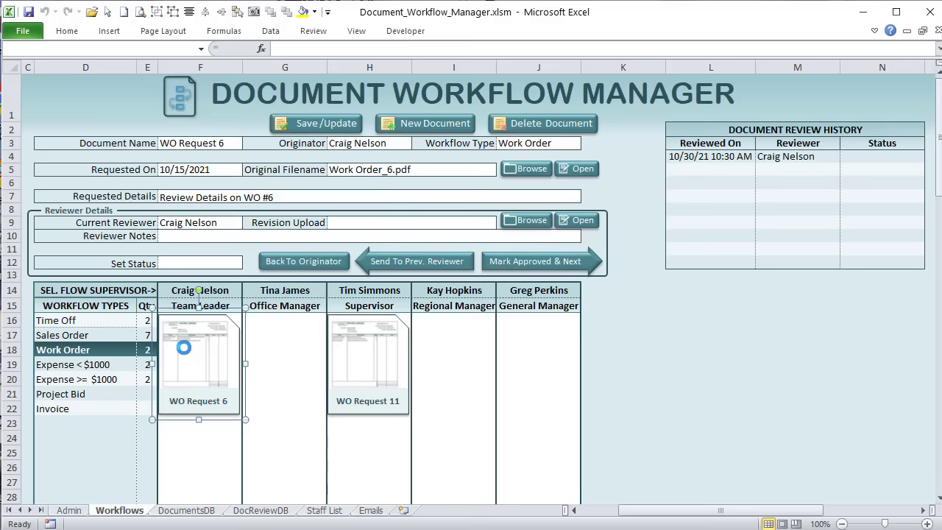
{"action": "left_click", "coordinate": [366, 222]}
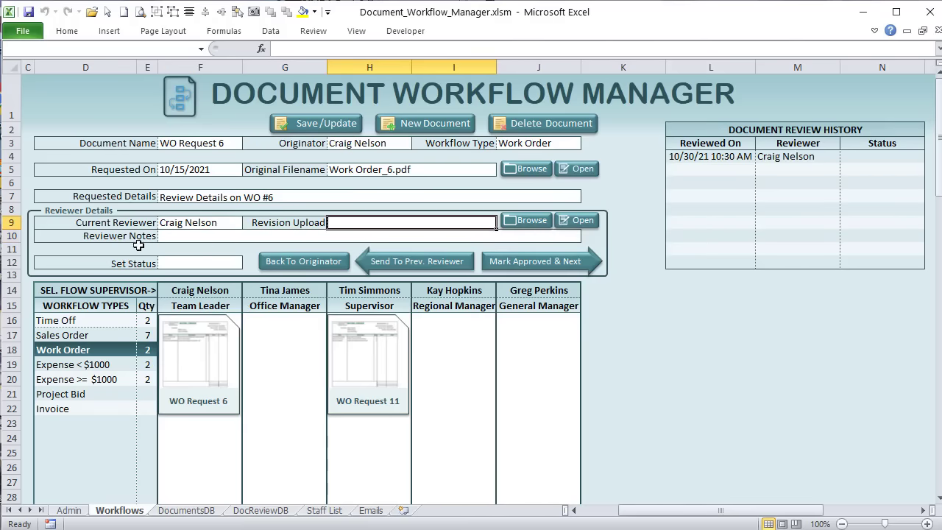
{"action": "left_click", "coordinate": [540, 261]}
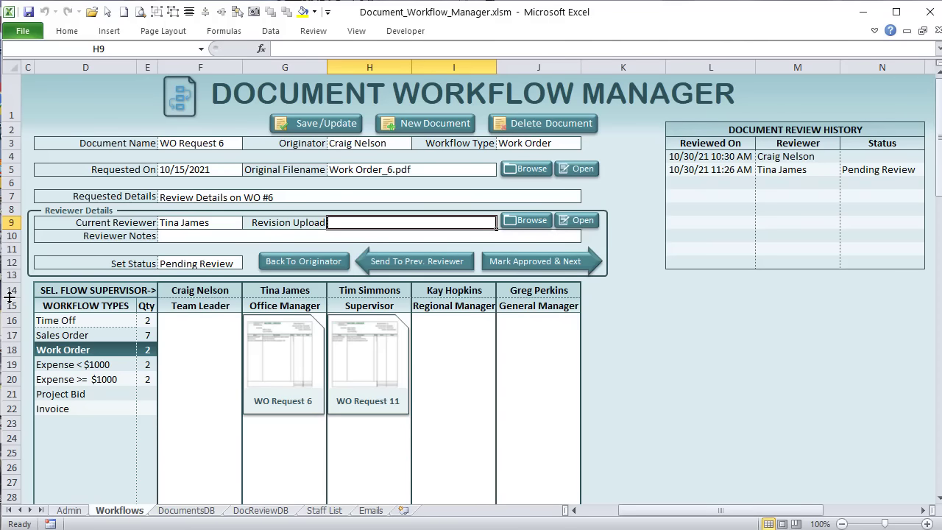
View the Time Off workflow, then return to Work Order and load WO Request 6 from the Office Manager column.
{"action": "left_click", "coordinate": [45, 321]}
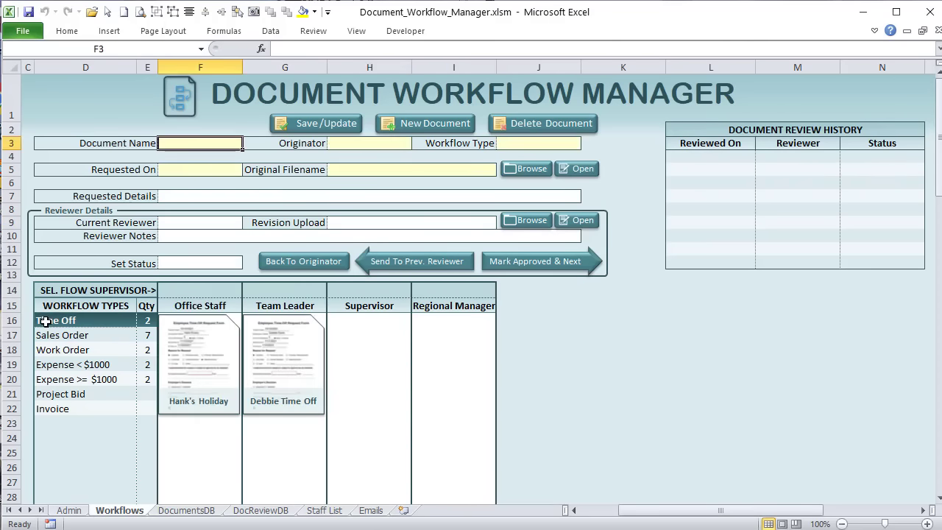
{"action": "left_click", "coordinate": [91, 347]}
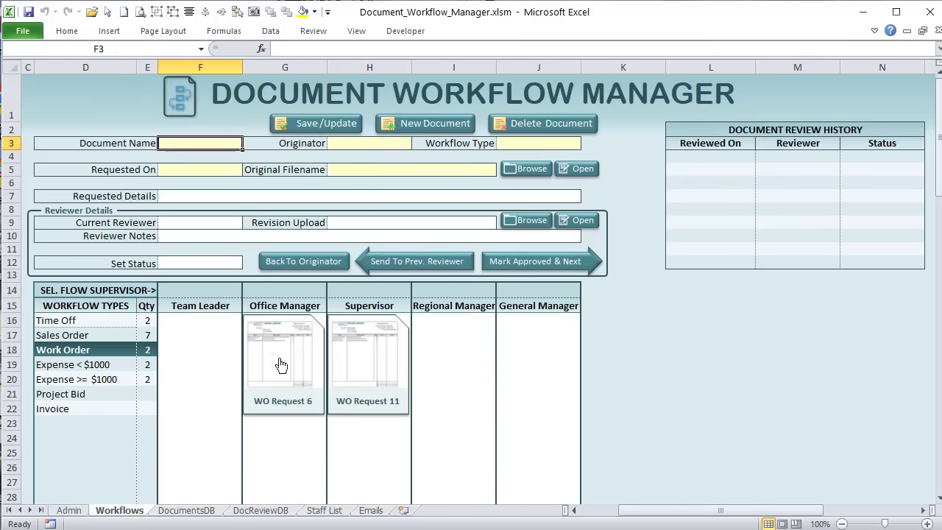
{"action": "left_click", "coordinate": [297, 362]}
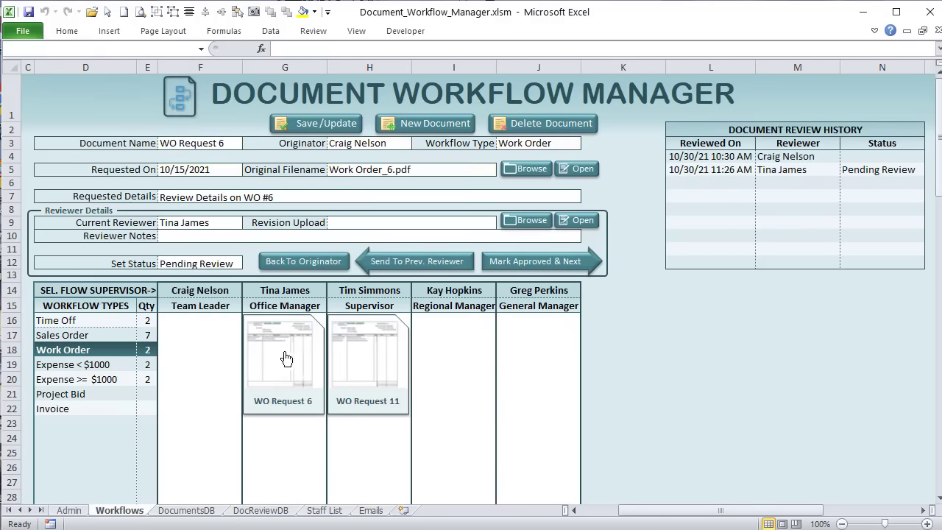
Review WO Request 6's name, originator, workflow type, request date and filename, and view its original file Work Order_6.pdf before closing it.
{"action": "left_click", "coordinate": [199, 143]}
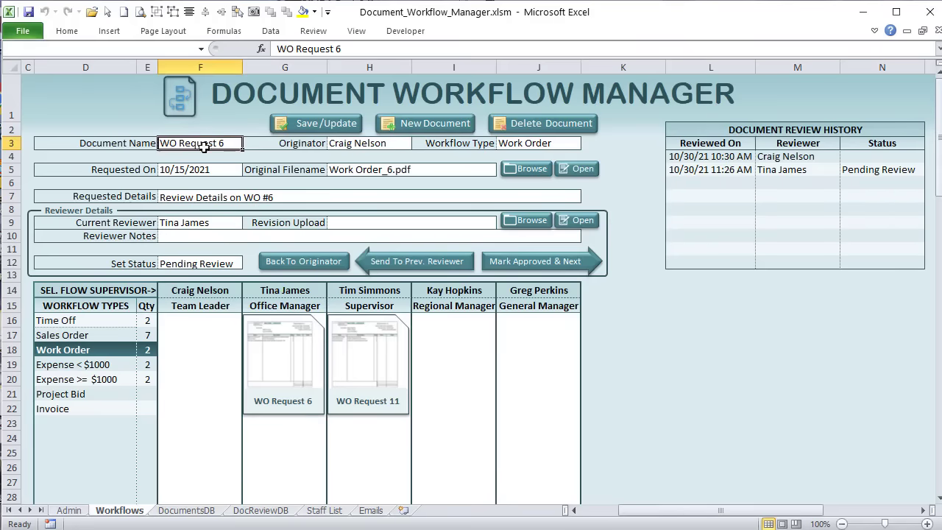
{"action": "left_click", "coordinate": [363, 144]}
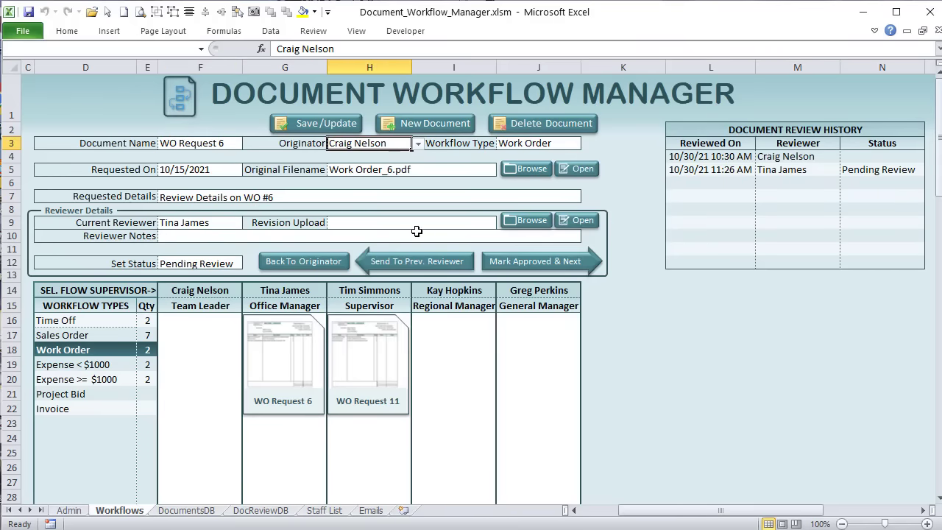
{"action": "left_click", "coordinate": [572, 143]}
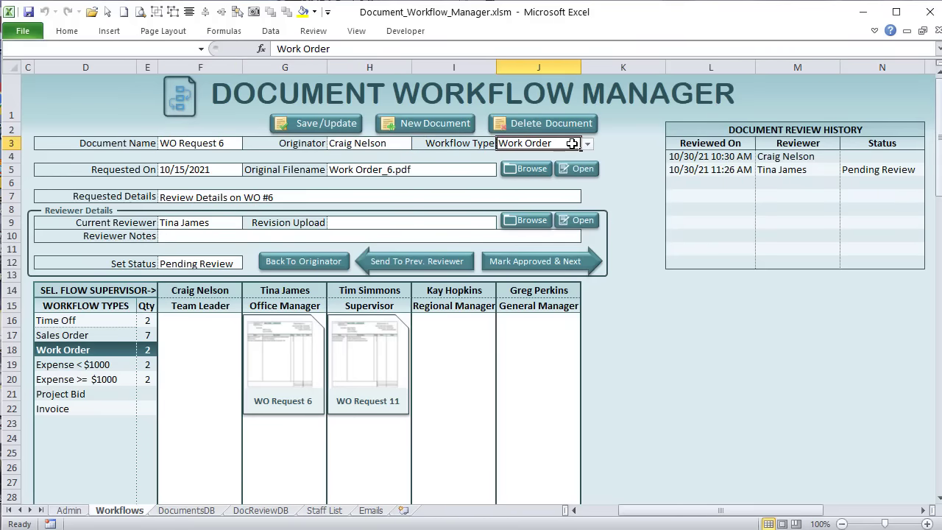
{"action": "left_click", "coordinate": [180, 169]}
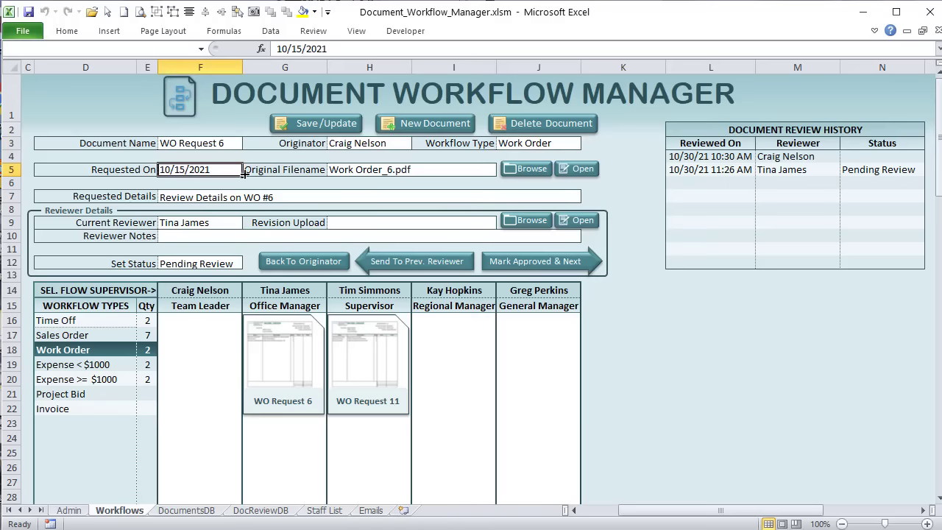
{"action": "left_click", "coordinate": [390, 175]}
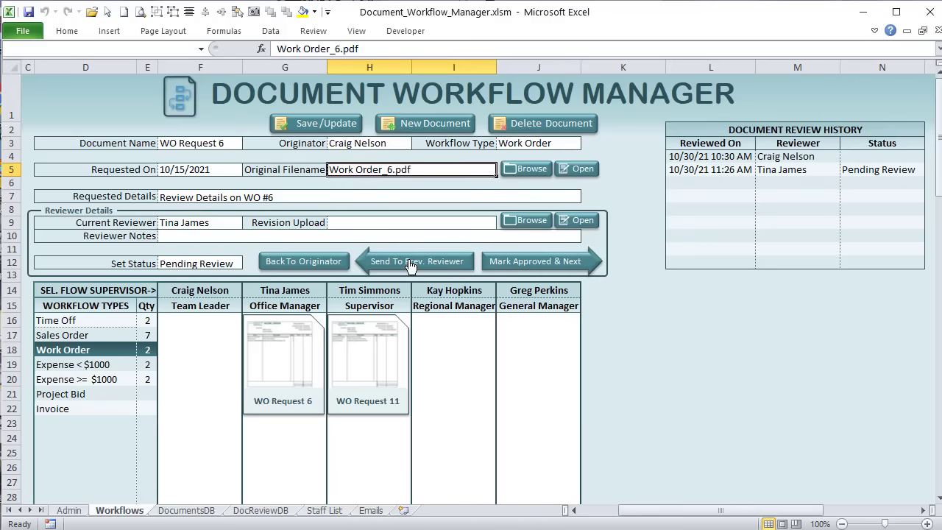
{"action": "left_click", "coordinate": [593, 169]}
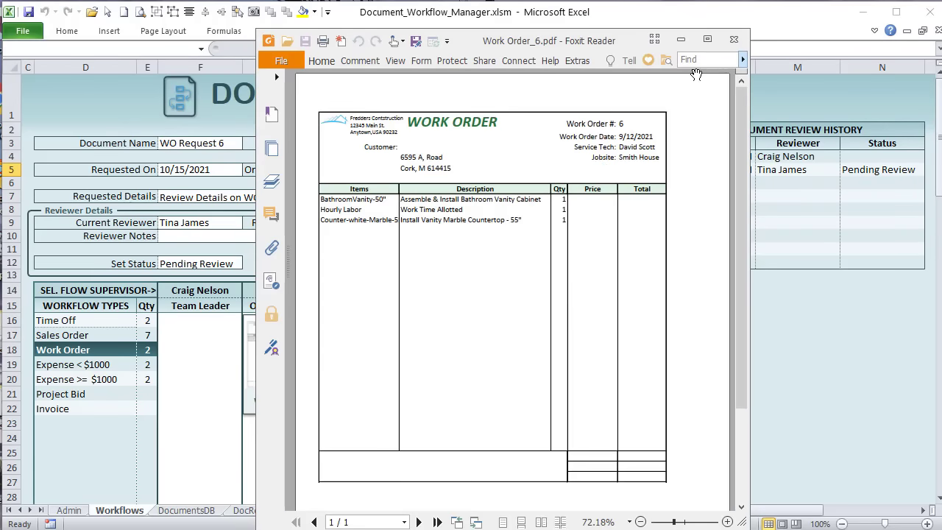
{"action": "left_click", "coordinate": [733, 39]}
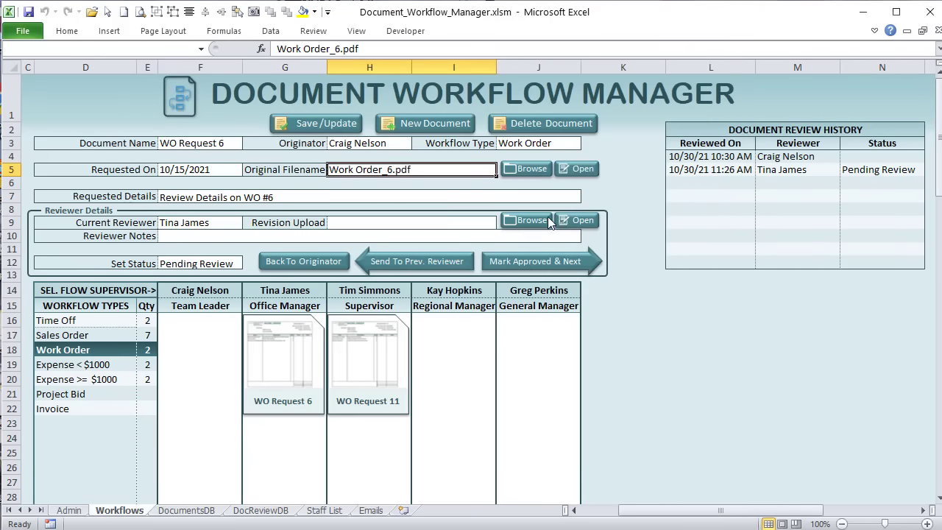
Load WO Request 11 and try to move its card from the Supervisor column to the Regional Manager column.
{"action": "left_click", "coordinate": [384, 336]}
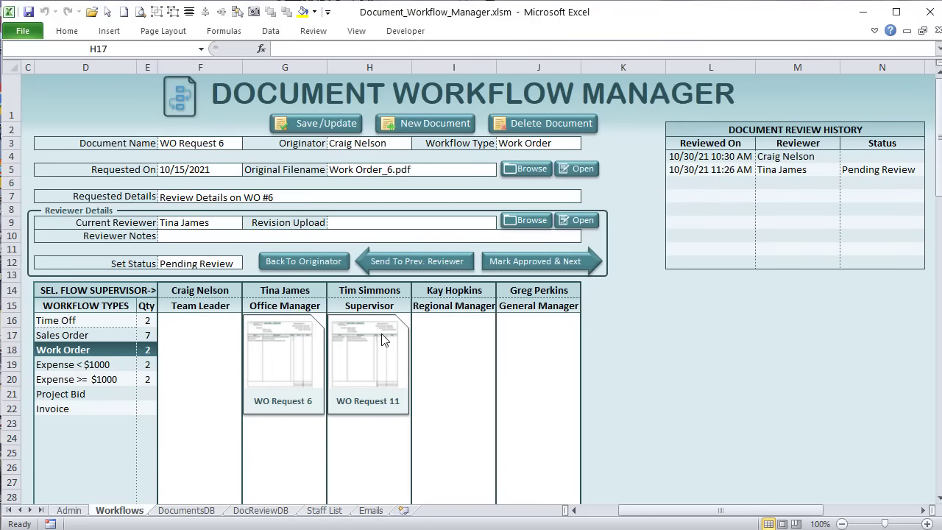
{"action": "left_click", "coordinate": [382, 409]}
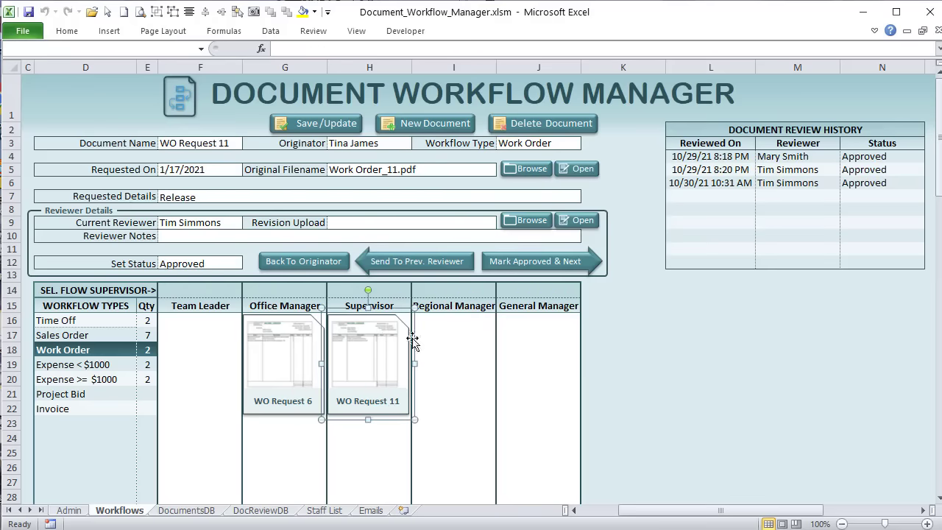
{"action": "left_click_drag", "start_coordinate": [413, 347], "coordinate": [511, 353]}
{"action": "left_click", "coordinate": [617, 365]}
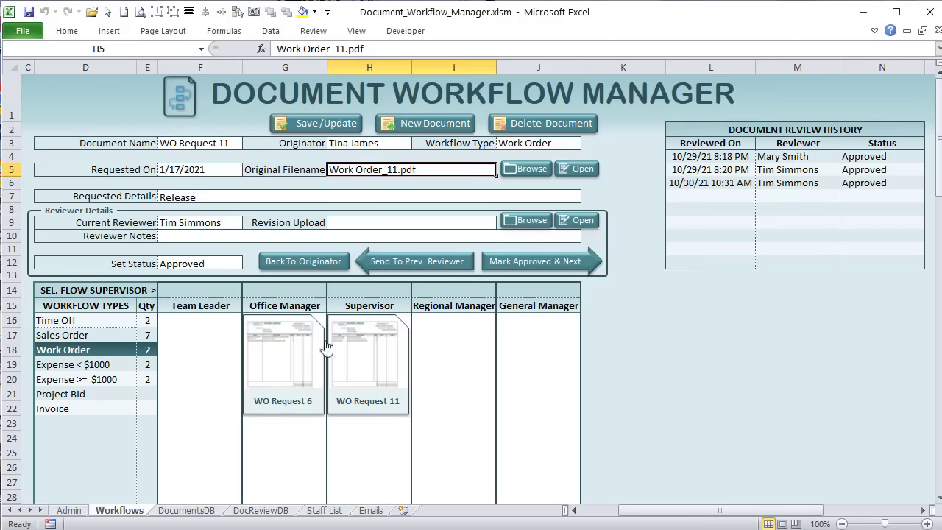
Check the flow supervisors in F14:J14 for WO Request 6, and those for Sales Quote 101 in the Sales Order workflow.
{"action": "left_click", "coordinate": [267, 339]}
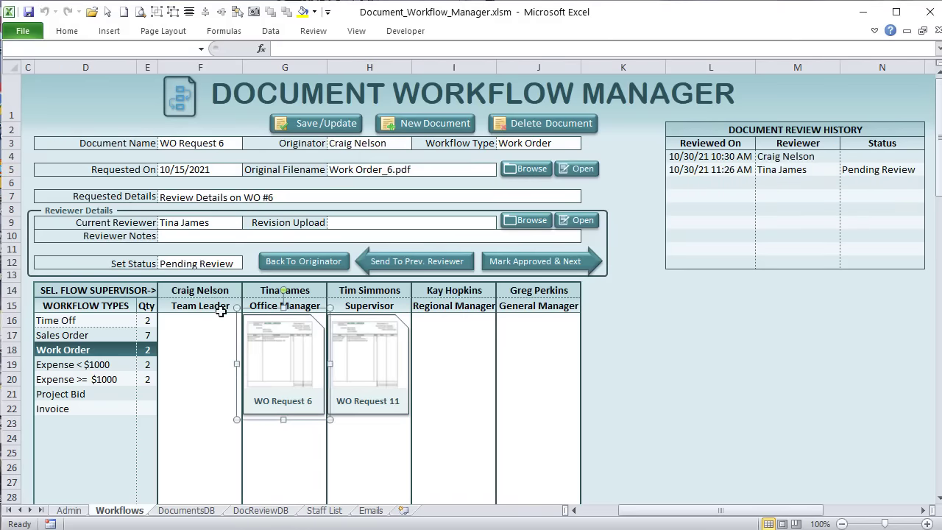
{"action": "left_click_drag", "start_coordinate": [184, 287], "coordinate": [548, 291]}
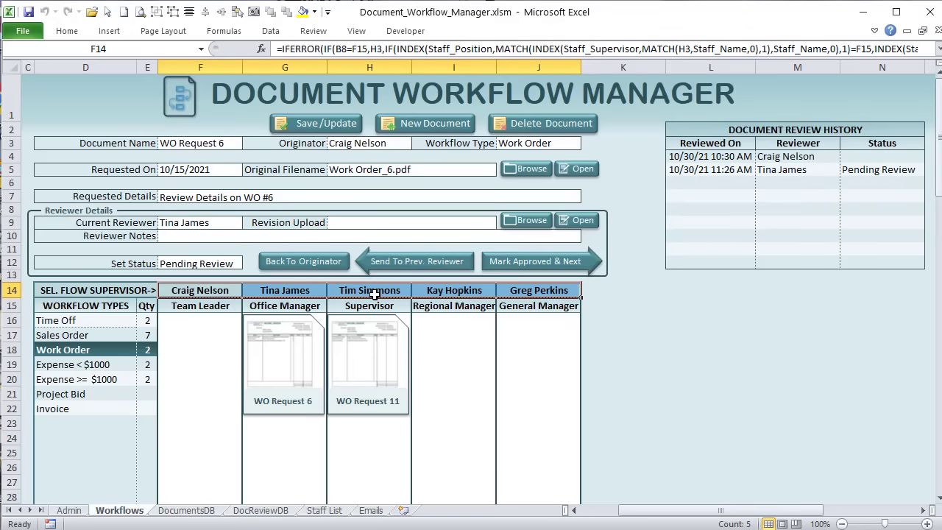
{"action": "left_click", "coordinate": [112, 333]}
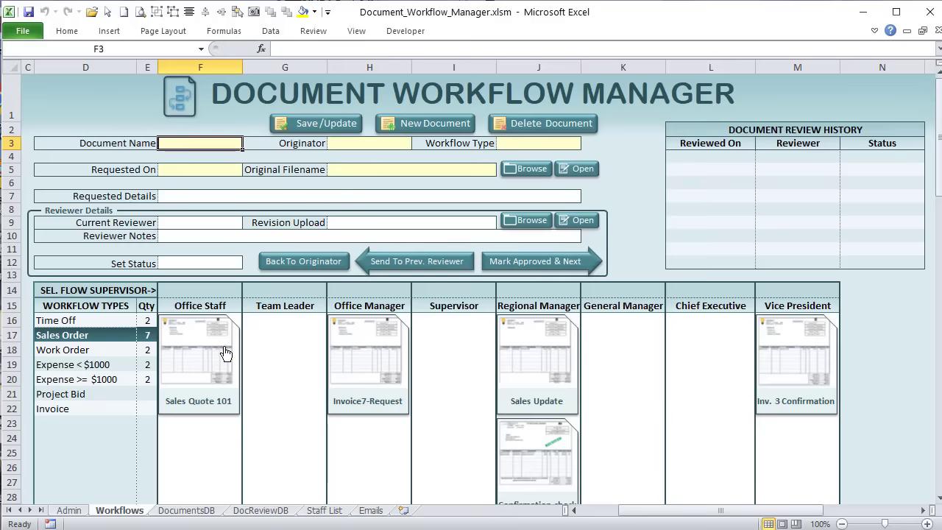
{"action": "left_click", "coordinate": [184, 349]}
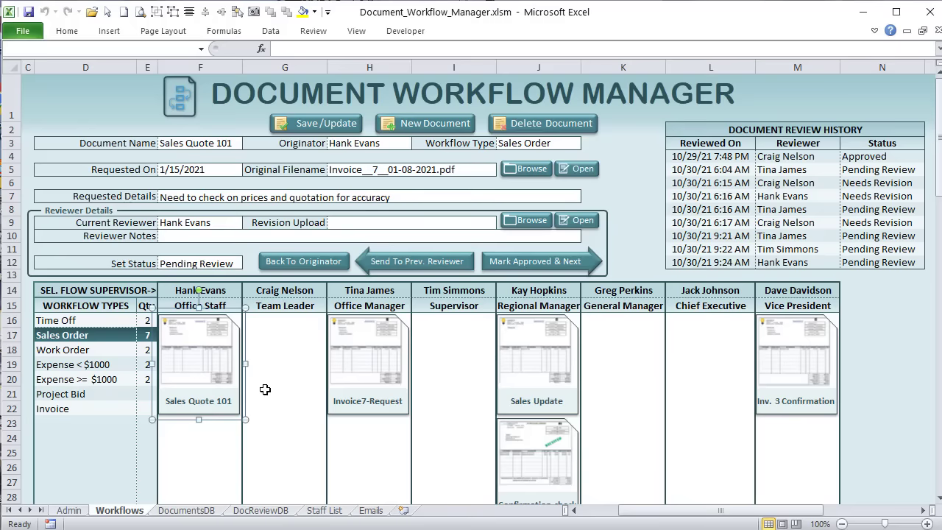
Check the shared document and thumbnail folder paths on the Admin sheet, then switch to the workbook's VBA code.
{"action": "left_click", "coordinate": [69, 510]}
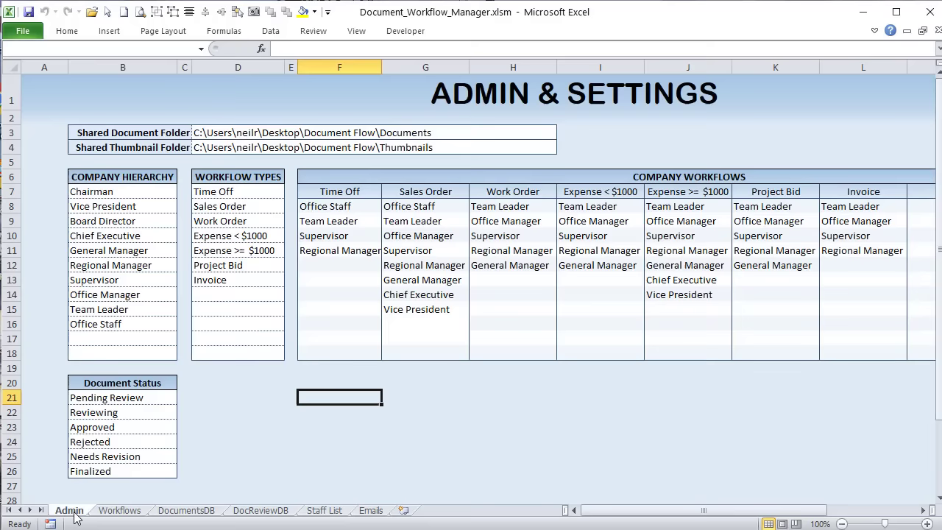
{"action": "left_click", "coordinate": [209, 131]}
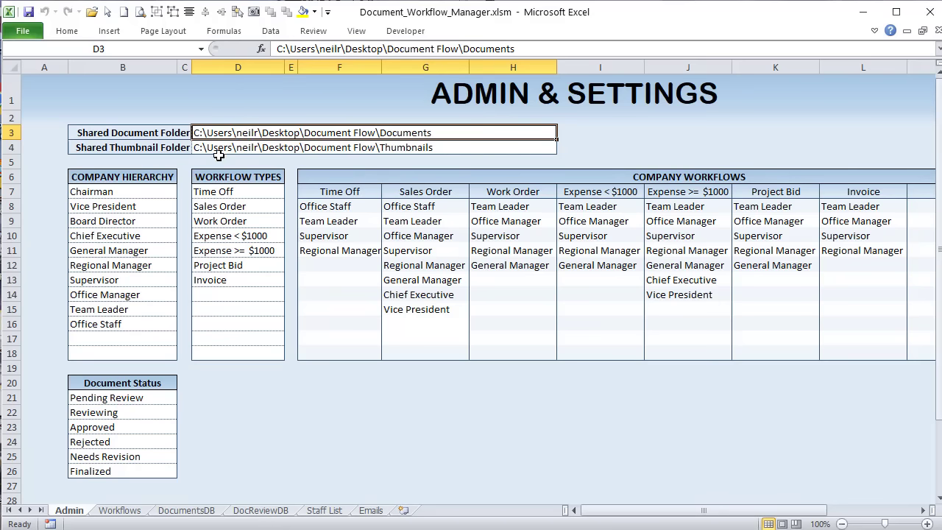
{"action": "left_click", "coordinate": [214, 150]}
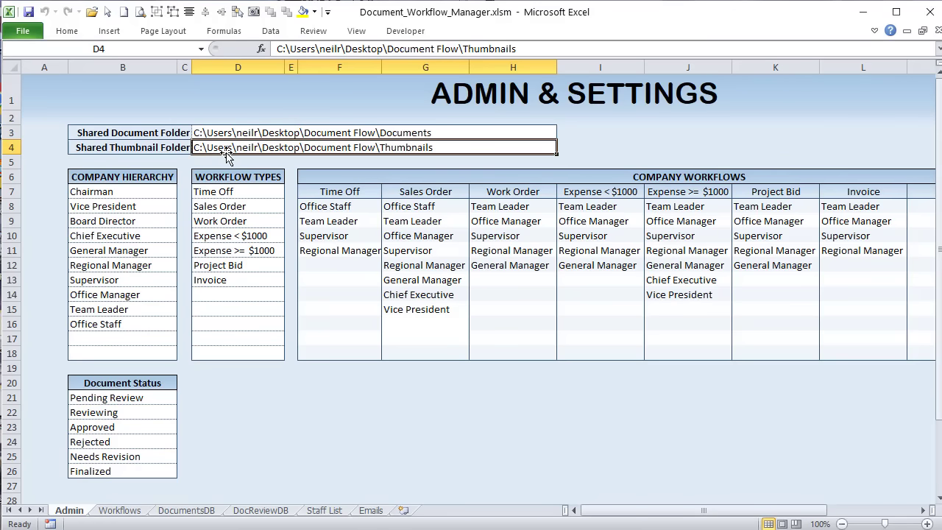
{"action": "key", "text": "alt+F11"}
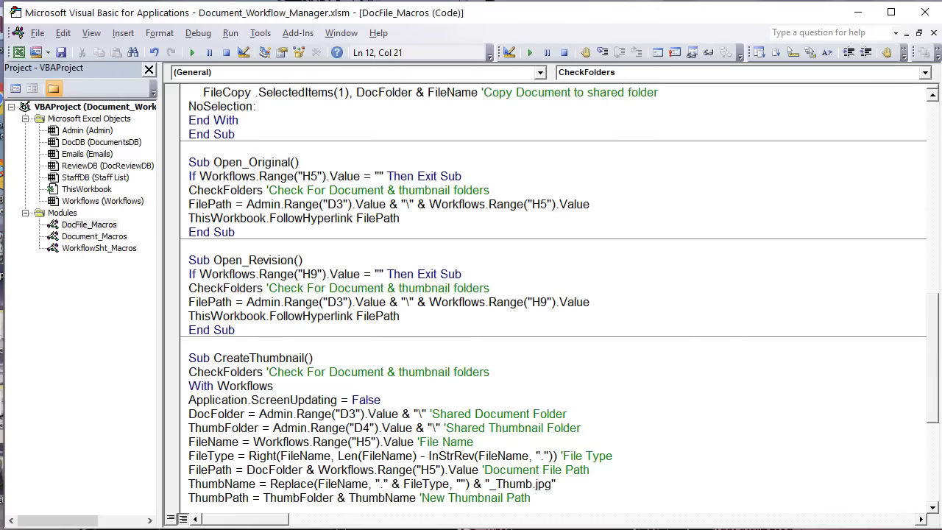
Return to the Workflows sheet, replace Sales Quote 101's original file with McDRec_6_12_21.jpg, save the document and reload its card.
{"action": "key", "text": "alt+F11"}
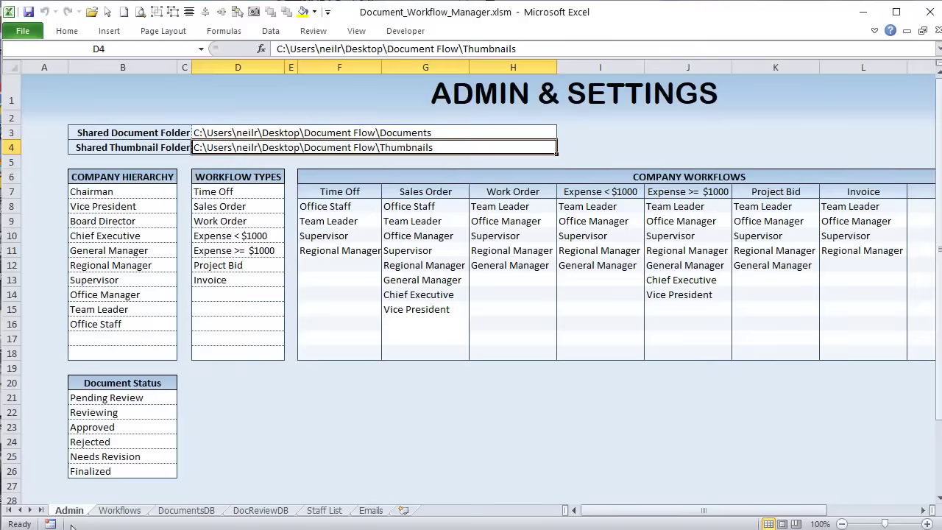
{"action": "left_click", "coordinate": [110, 510]}
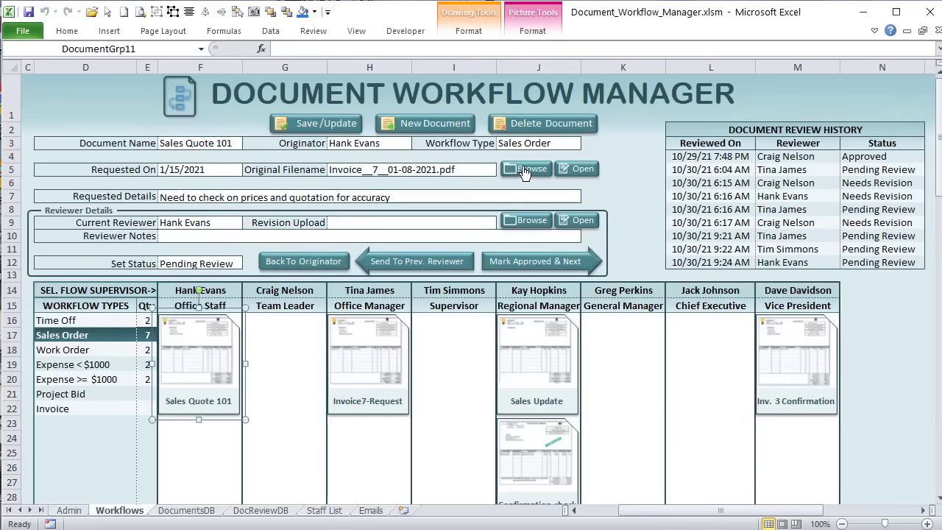
{"action": "left_click", "coordinate": [524, 171]}
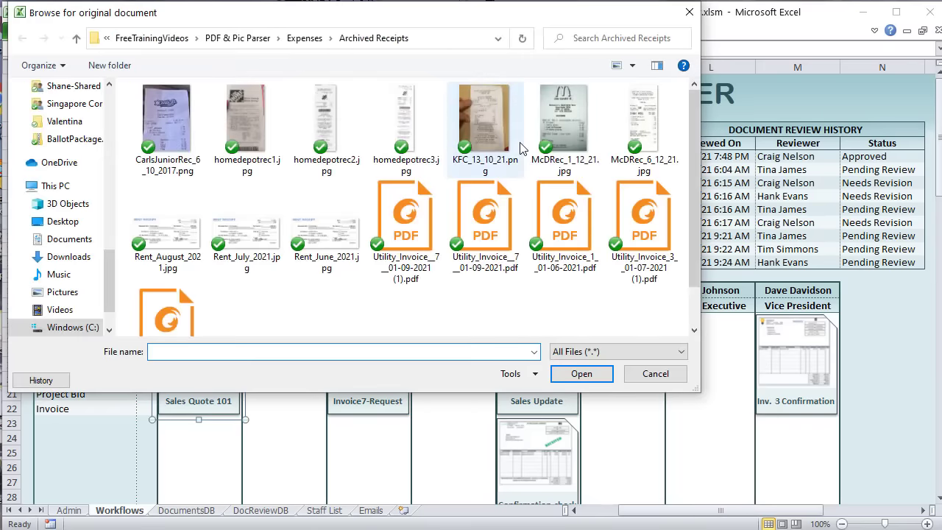
{"action": "left_click", "coordinate": [623, 127]}
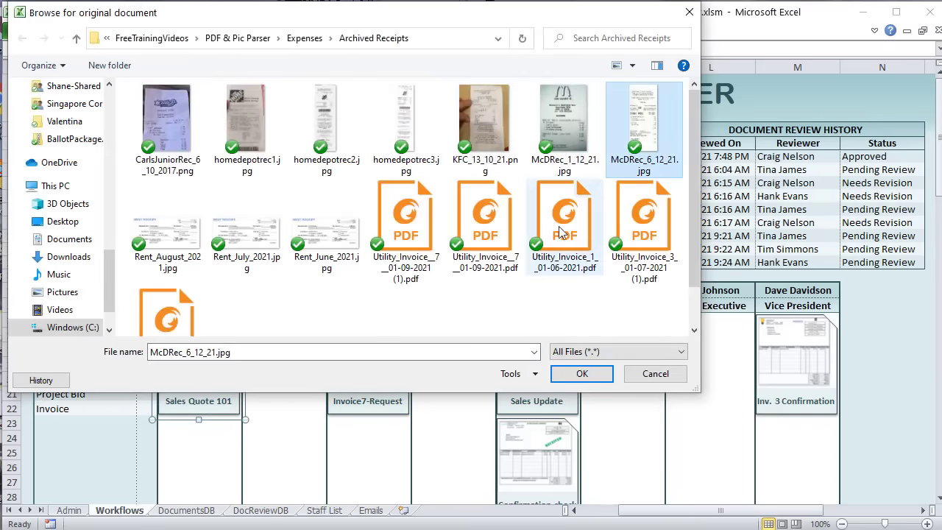
{"action": "left_click", "coordinate": [583, 374]}
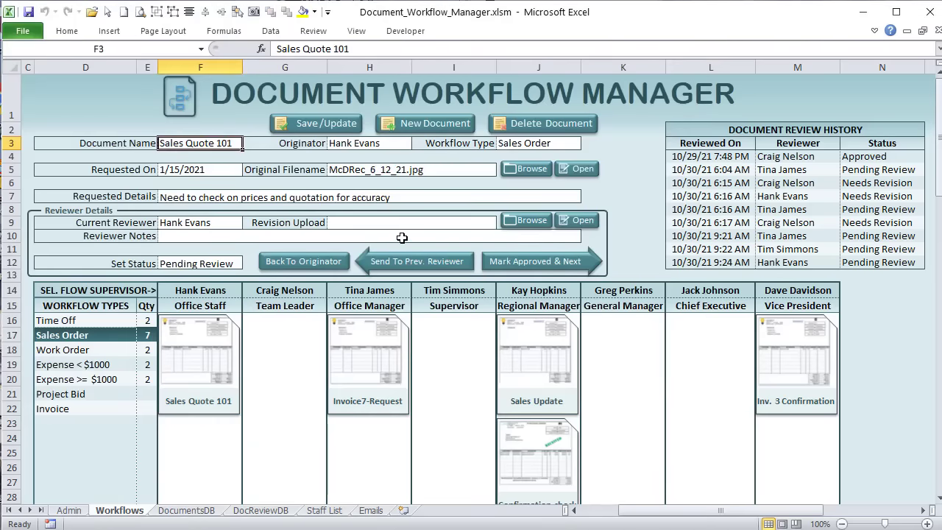
{"action": "left_click", "coordinate": [335, 124]}
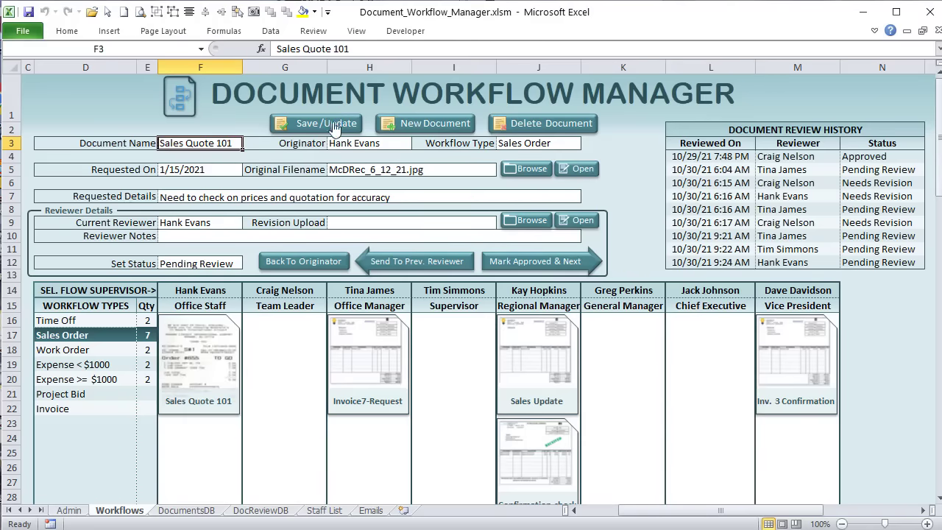
{"action": "left_click", "coordinate": [216, 344]}
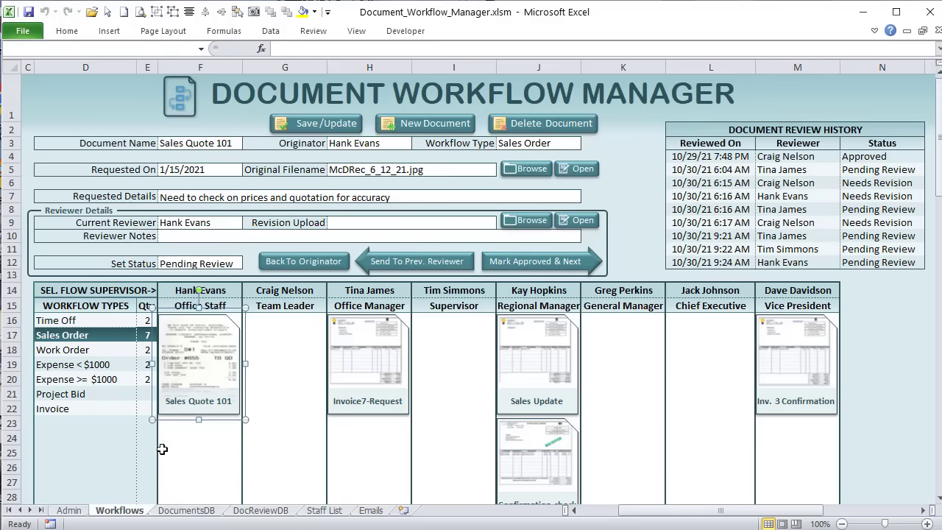
From the Admin sheet, switch to File Explorer and check the contents of the Documents and Thumbnails folders in Document Flow, then minimize it.
{"action": "left_click", "coordinate": [73, 510]}
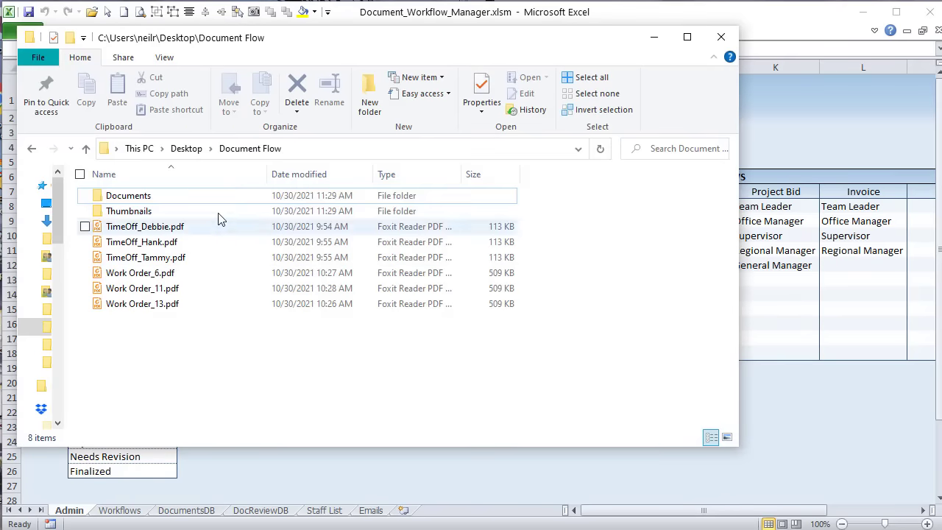
{"action": "double_click", "coordinate": [180, 196]}
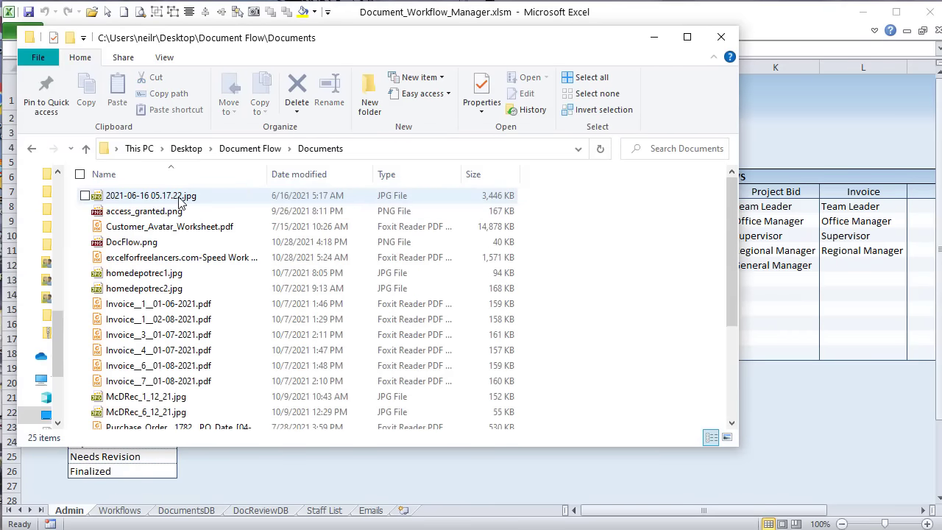
{"action": "left_click", "coordinate": [250, 148]}
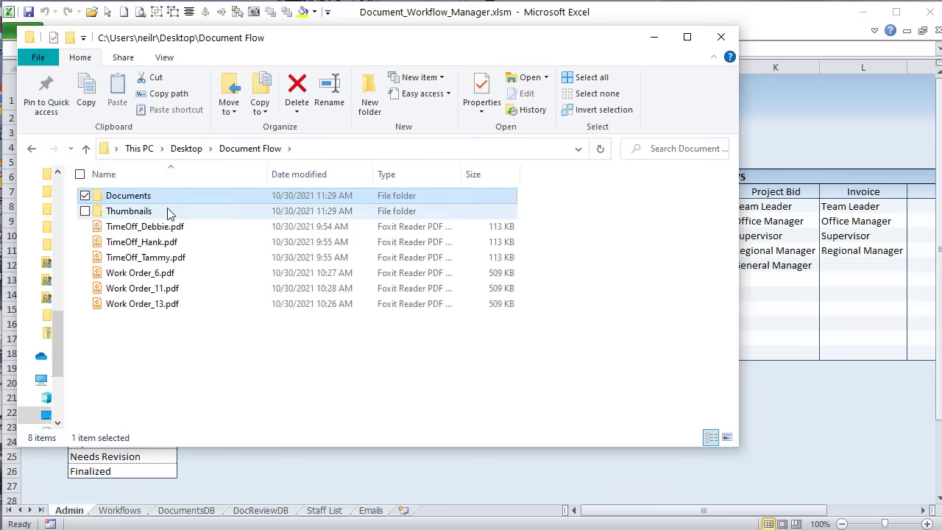
{"action": "left_click", "coordinate": [168, 212]}
{"action": "double_click", "coordinate": [167, 212]}
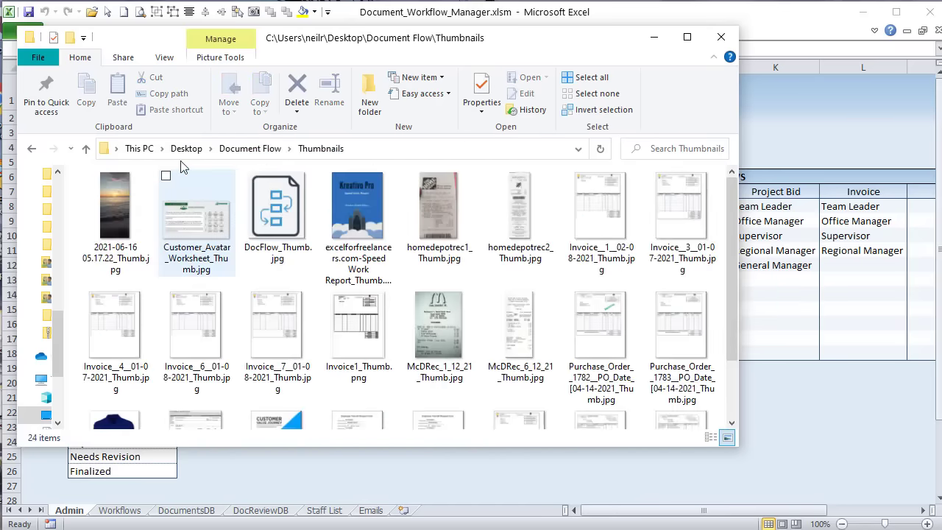
{"action": "left_click", "coordinate": [244, 150]}
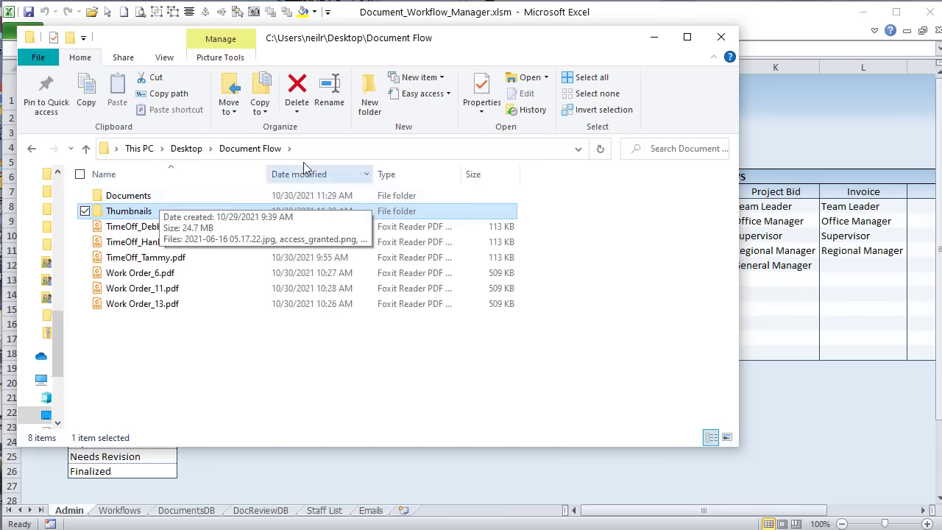
{"action": "left_click", "coordinate": [653, 36]}
On the Workflows sheet, set Sales Quote 101's original file to Utility_Invoice__7__01-09-2021 (1).pdf, save the document and reload its card.
{"action": "left_click", "coordinate": [125, 510]}
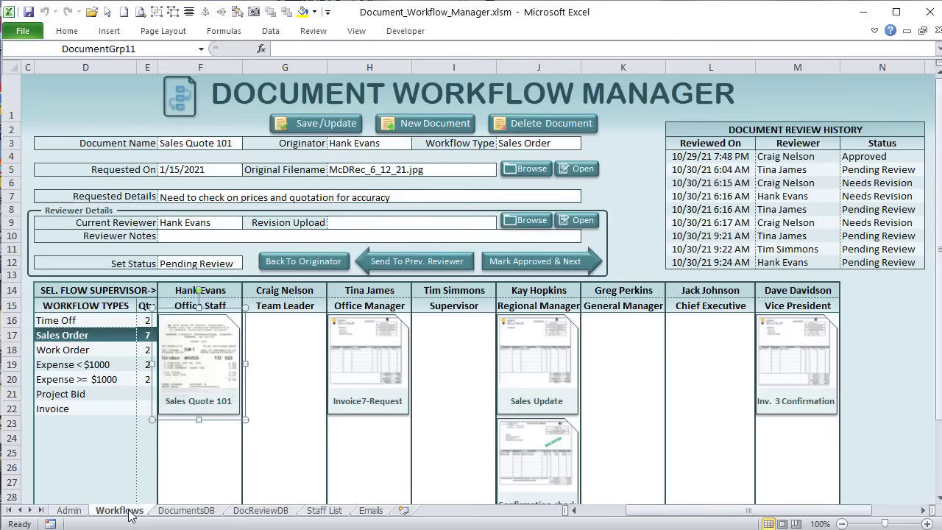
{"action": "left_click", "coordinate": [531, 170]}
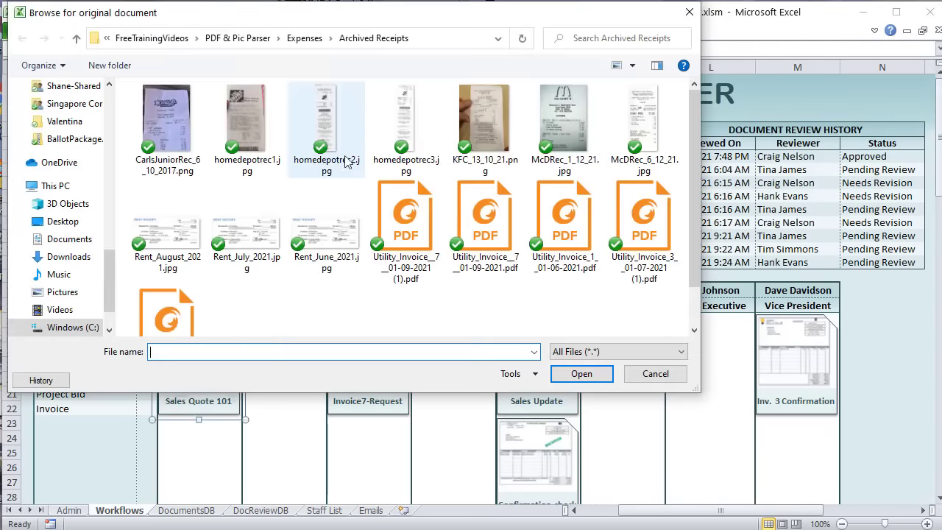
{"action": "left_click", "coordinate": [421, 214]}
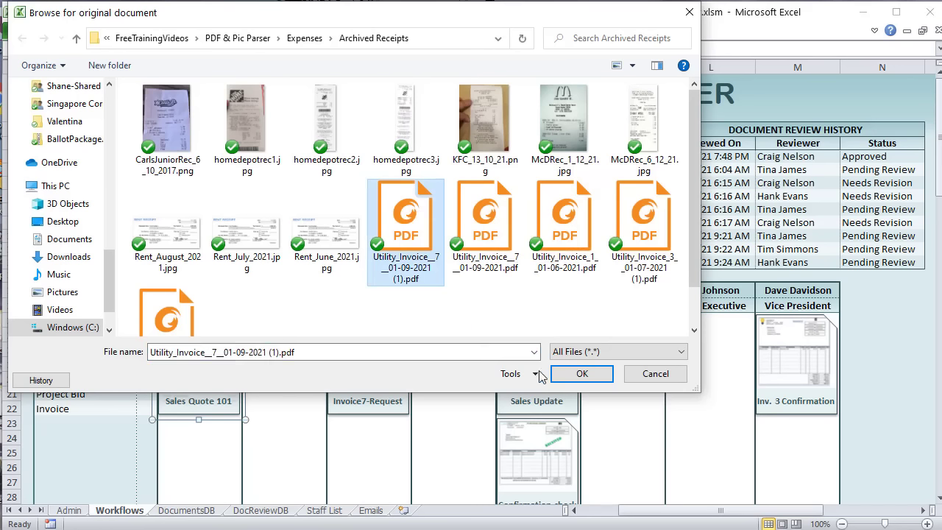
{"action": "left_click", "coordinate": [577, 373]}
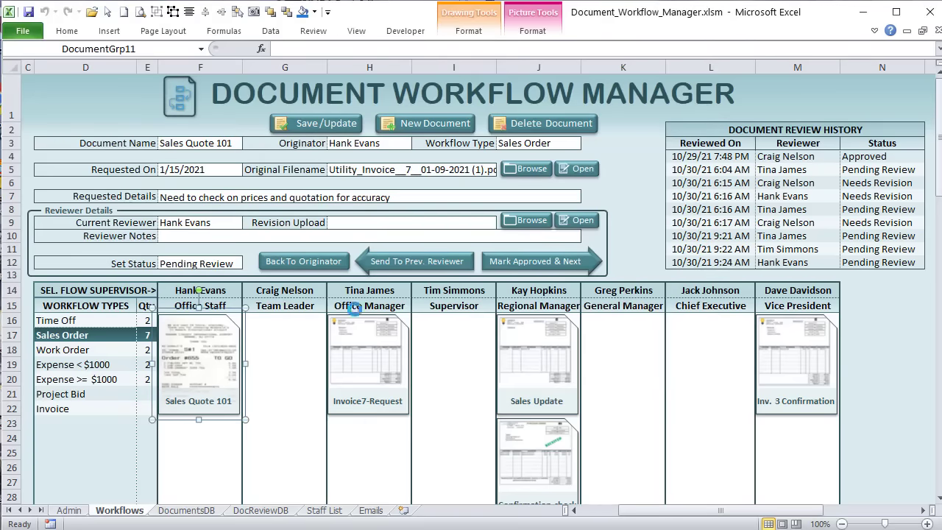
{"action": "left_click", "coordinate": [320, 127]}
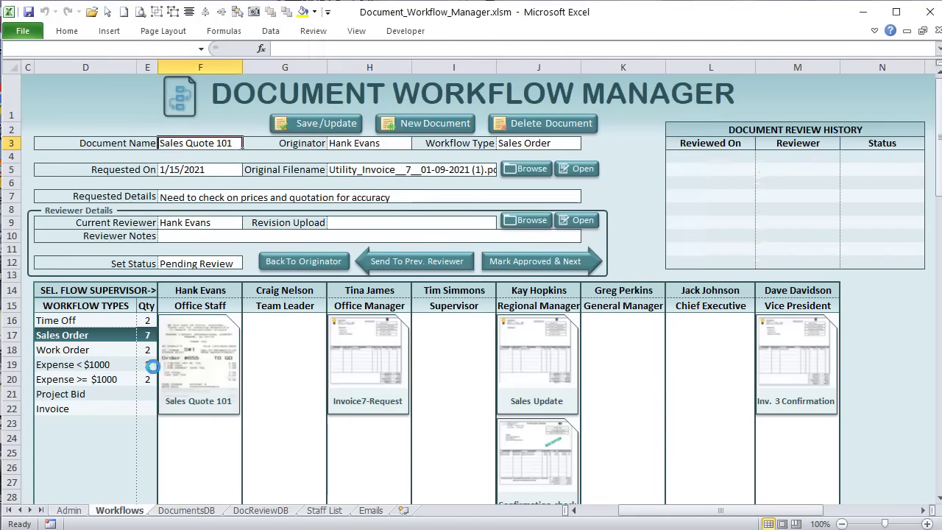
{"action": "left_click", "coordinate": [188, 353]}
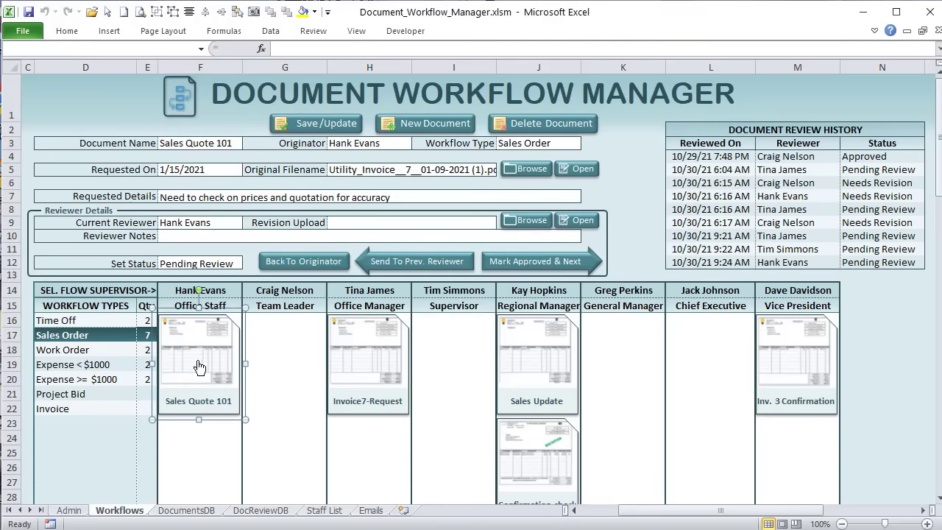
Review the Company Hierarchy list in B7:B16 on the Admin sheet, from Chairman down to Office Staff.
{"action": "left_click", "coordinate": [69, 509]}
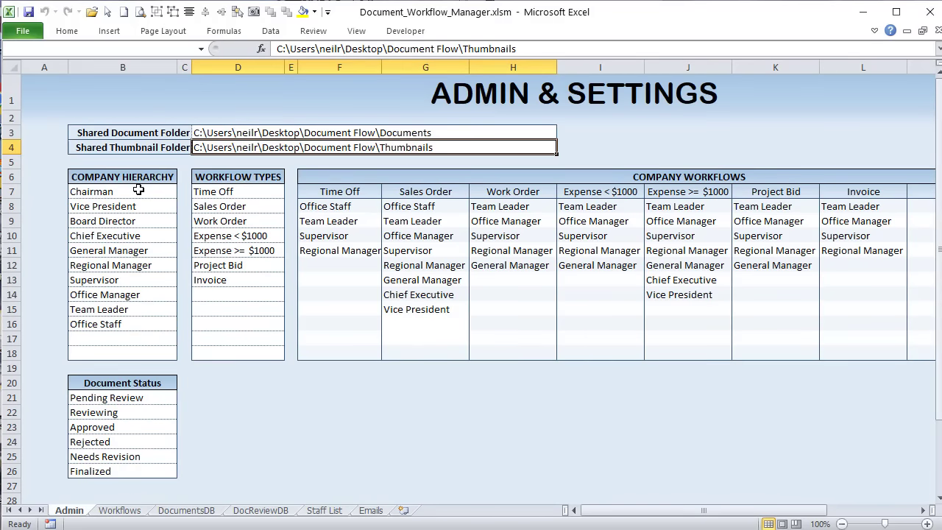
{"action": "left_click_drag", "start_coordinate": [137, 190], "coordinate": [132, 221]}
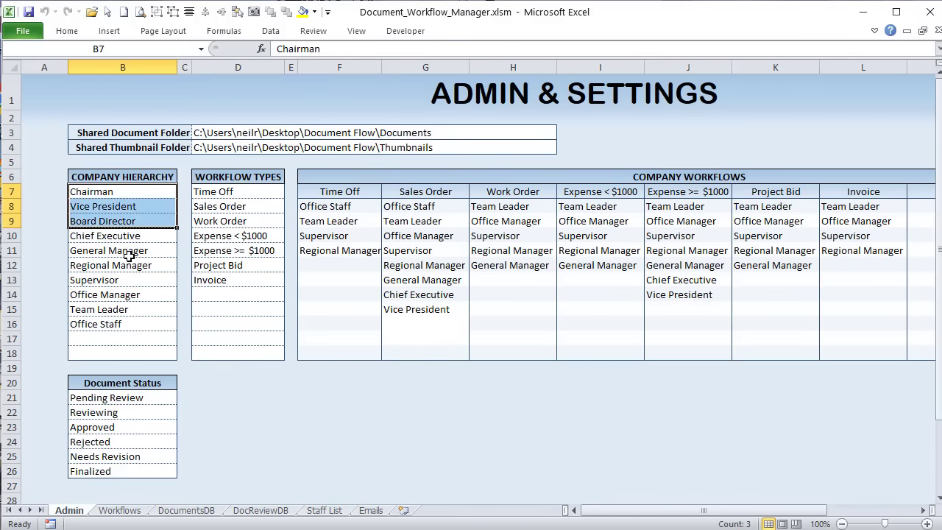
{"action": "left_click", "coordinate": [121, 191]}
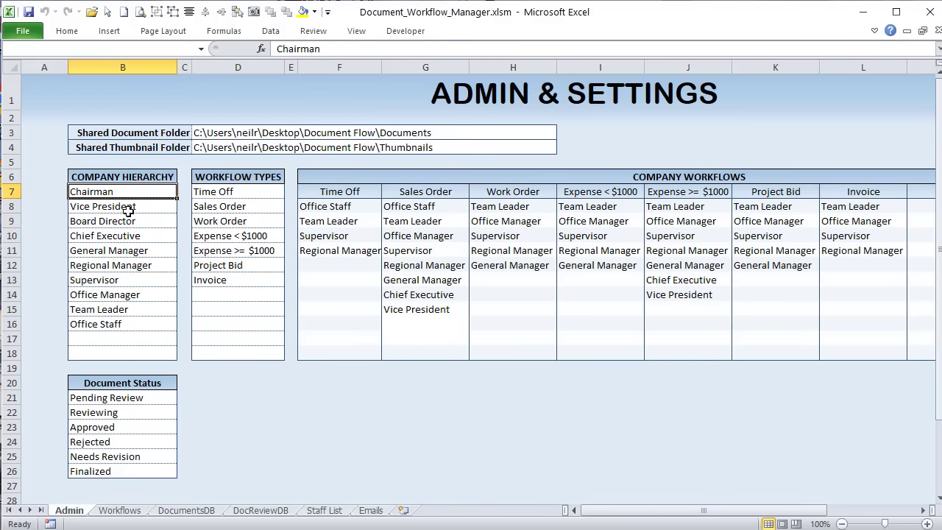
{"action": "left_click", "coordinate": [127, 209]}
{"action": "left_click_drag", "start_coordinate": [126, 190], "coordinate": [127, 324]}
{"action": "left_click", "coordinate": [126, 323]}
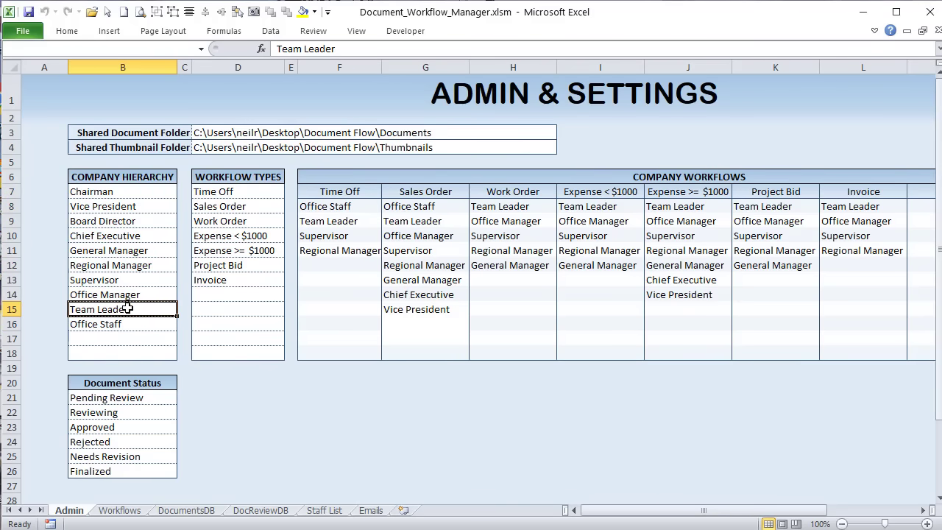
{"action": "left_click", "coordinate": [129, 295]}
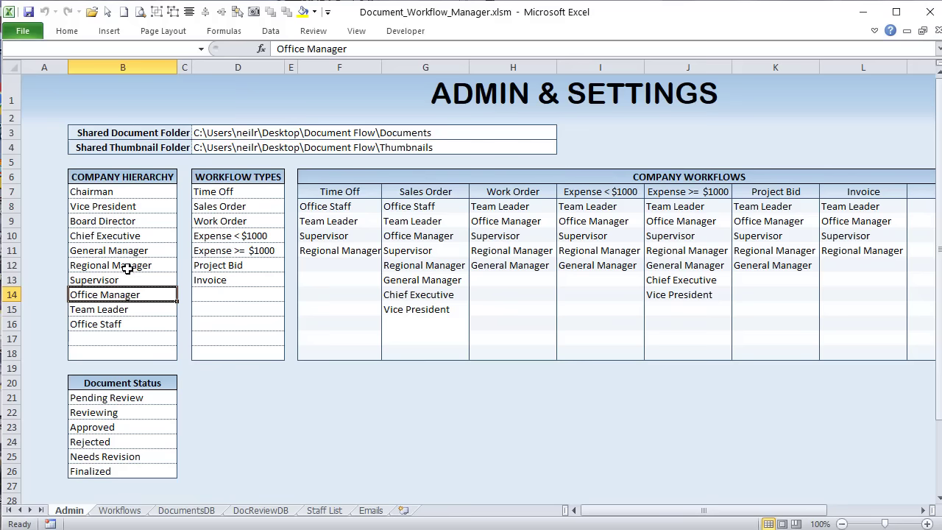
{"action": "left_click", "coordinate": [127, 267]}
{"action": "left_click_drag", "start_coordinate": [122, 193], "coordinate": [109, 325]}
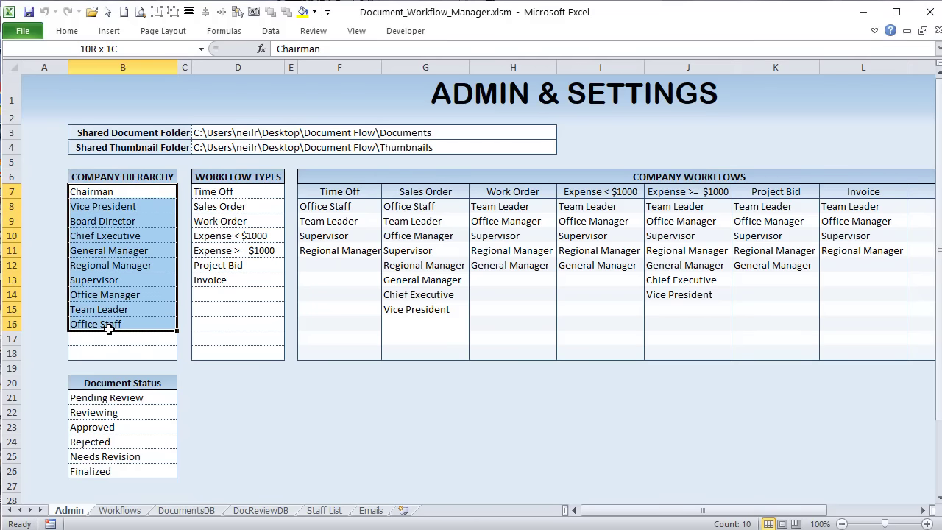
Review the Workflow Types list in D7:D13, including Time Off and the two expense types split at $1000.
{"action": "left_click", "coordinate": [241, 190]}
{"action": "left_click_drag", "start_coordinate": [241, 199], "coordinate": [229, 280]}
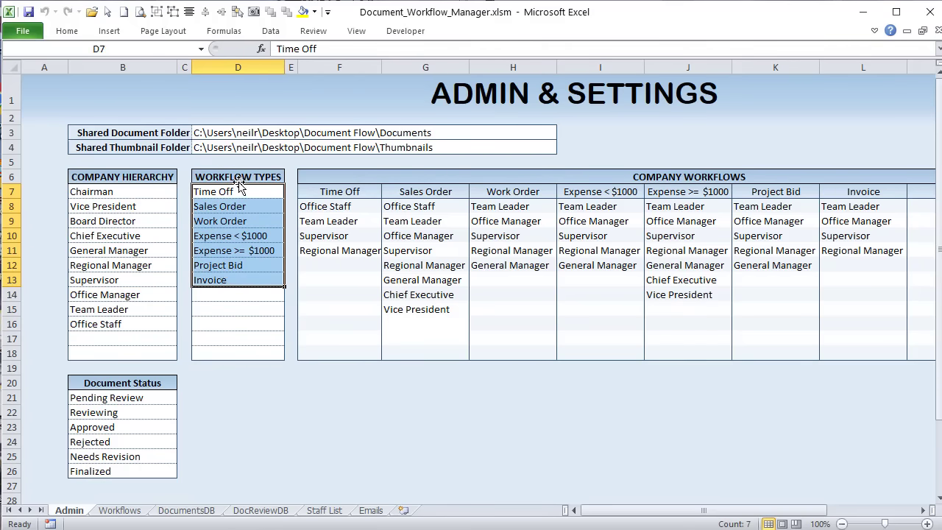
{"action": "left_click", "coordinate": [239, 191]}
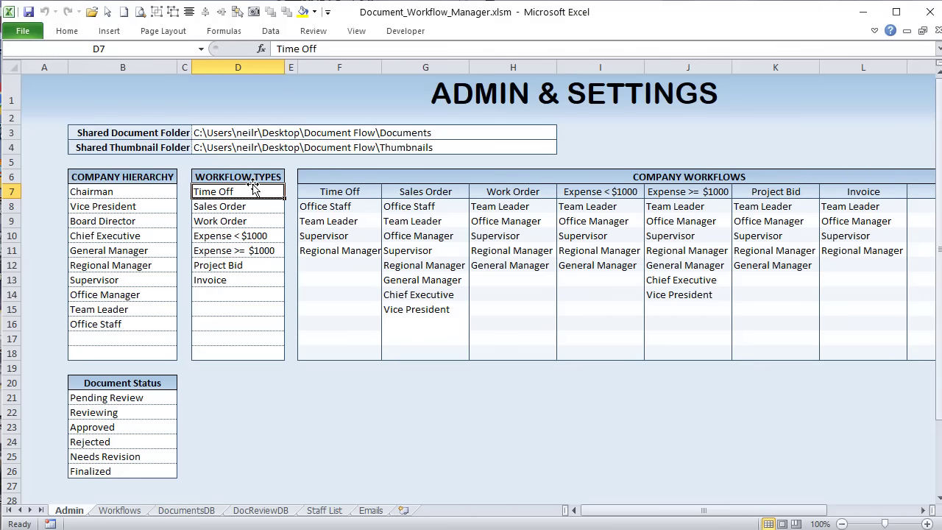
{"action": "left_click", "coordinate": [256, 249]}
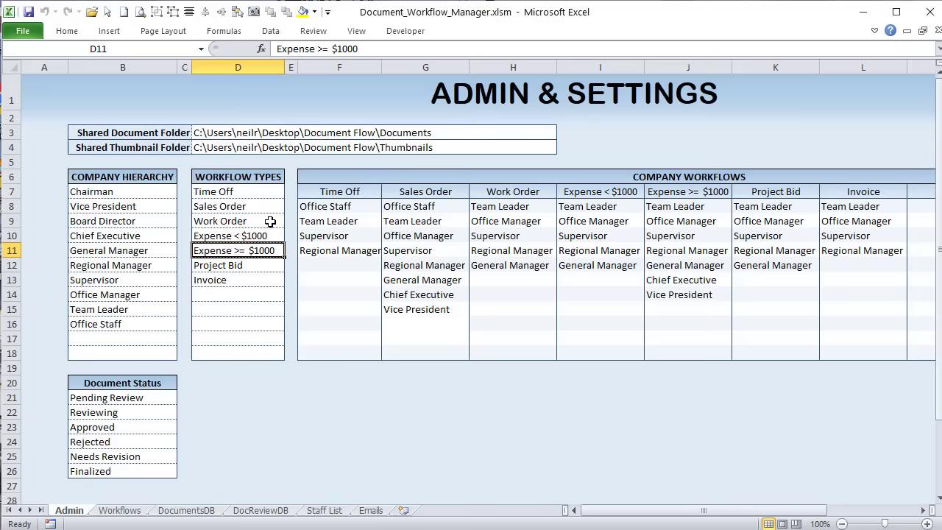
{"action": "left_click", "coordinate": [271, 237]}
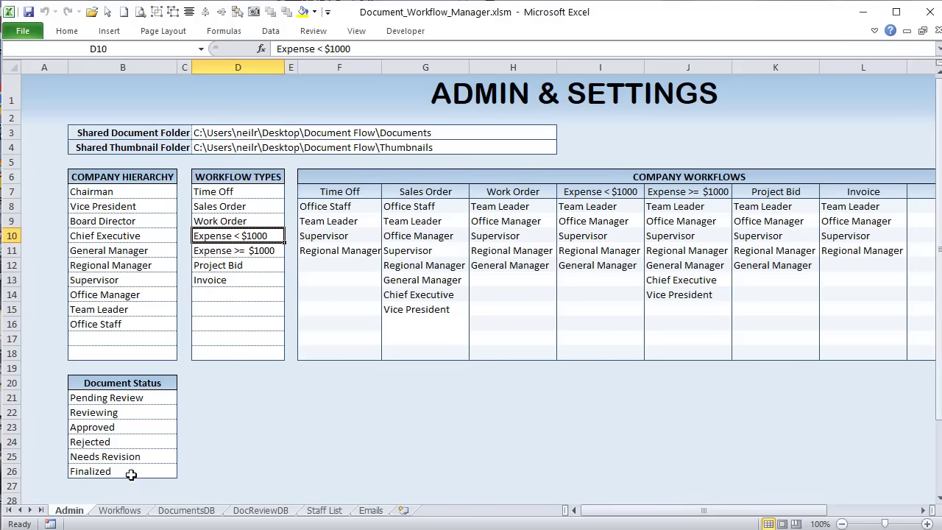
Compare the reviewer columns and document cards of the Sales Order, Work Order, Expense < $1000 and Project Bid workflows on the Workflows sheet.
{"action": "left_click", "coordinate": [119, 510]}
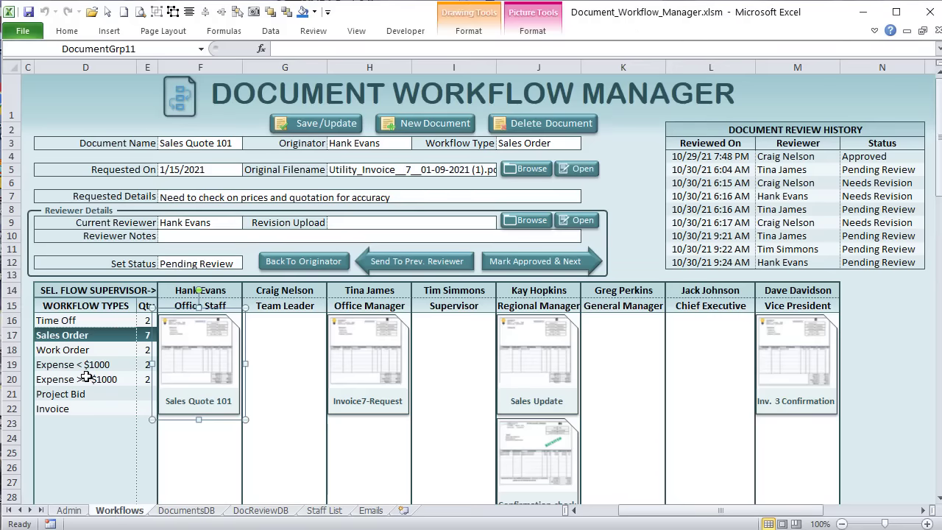
{"action": "left_click", "coordinate": [79, 335]}
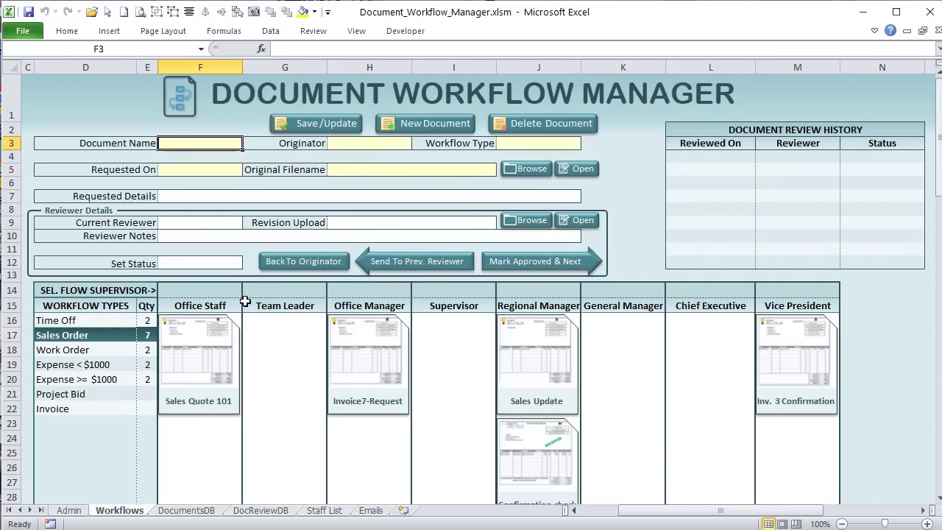
{"action": "left_click", "coordinate": [101, 351]}
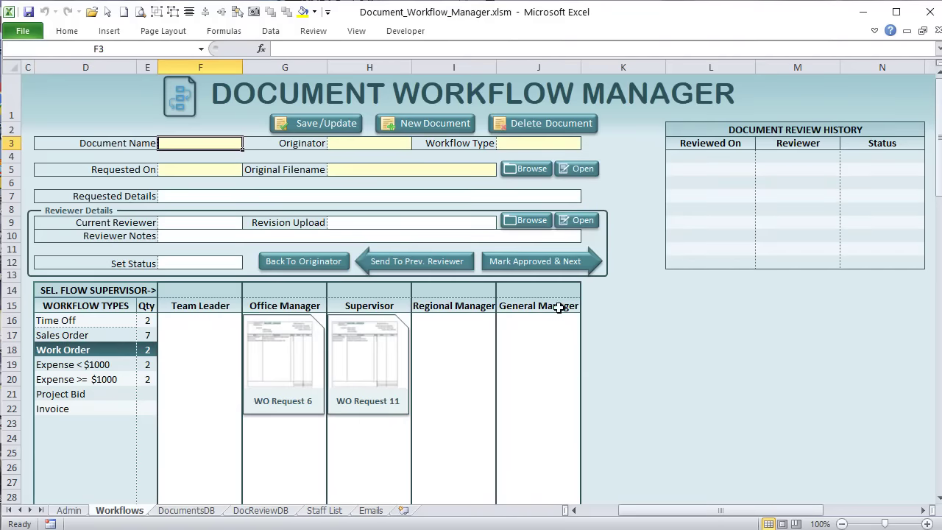
{"action": "left_click", "coordinate": [94, 360]}
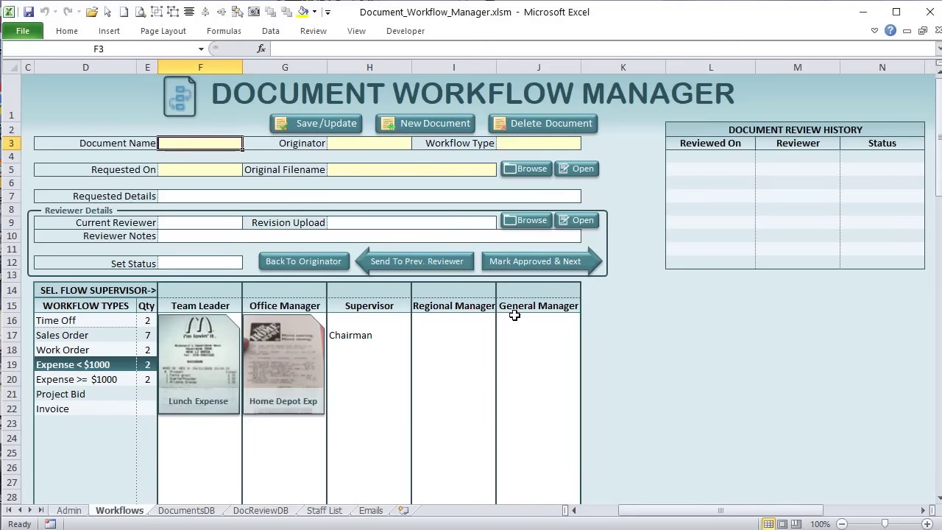
{"action": "left_click", "coordinate": [58, 392]}
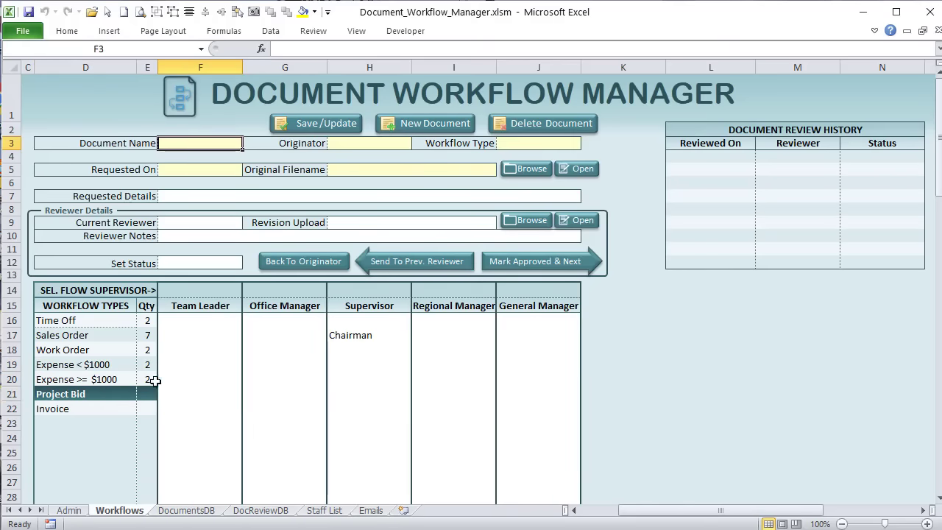
Clear the stray Chairman entry from cell H17 in the Supervisor column and select the cell above it.
{"action": "left_click", "coordinate": [358, 332]}
{"action": "key", "text": "Delete"}
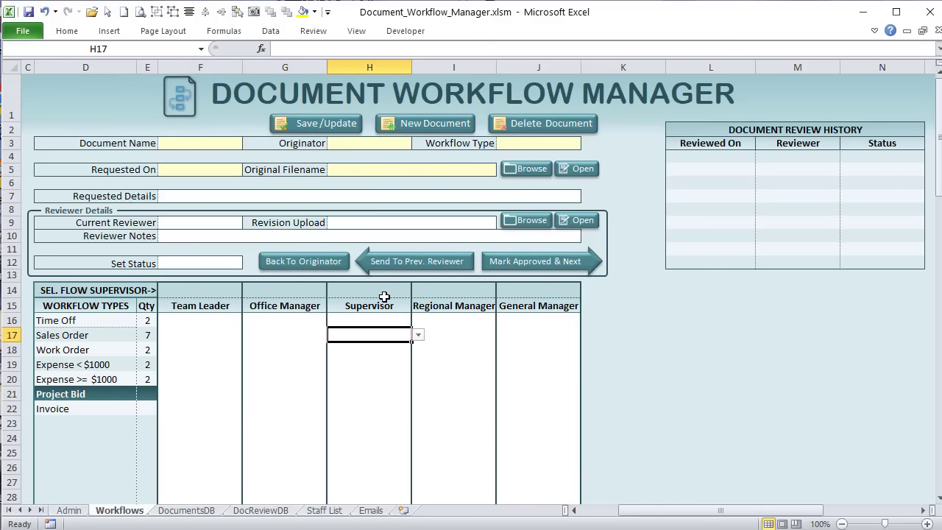
{"action": "left_click", "coordinate": [363, 320]}
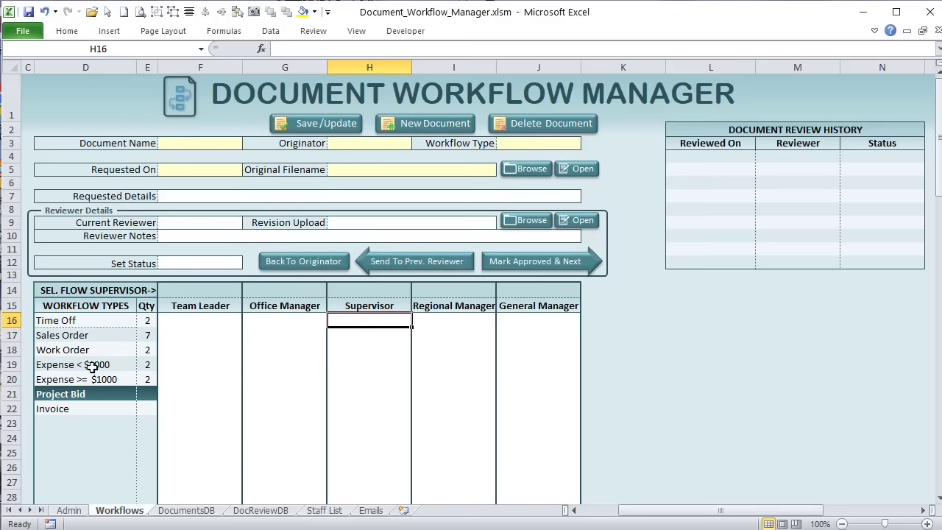
Show the Sales Order workflow with its reviewer columns and document cards on the Workflows sheet.
{"action": "left_click", "coordinate": [65, 407]}
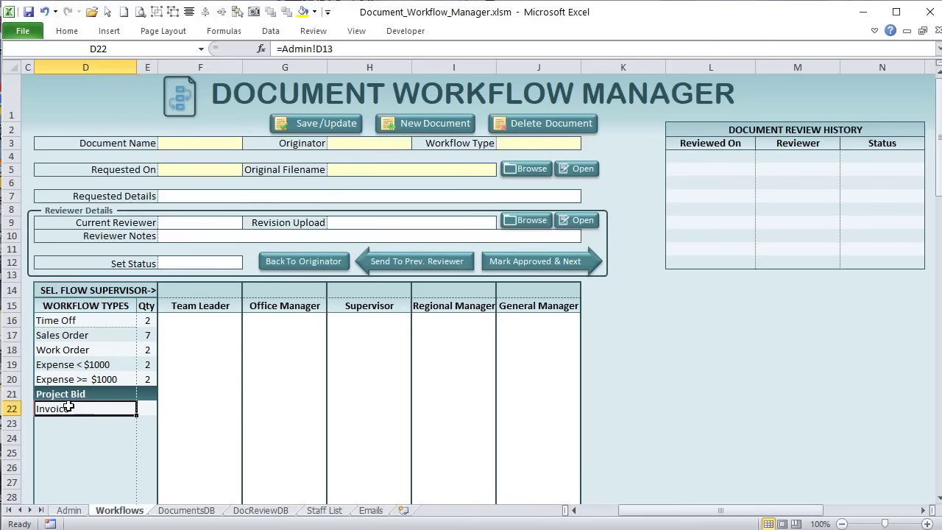
{"action": "left_click", "coordinate": [68, 339]}
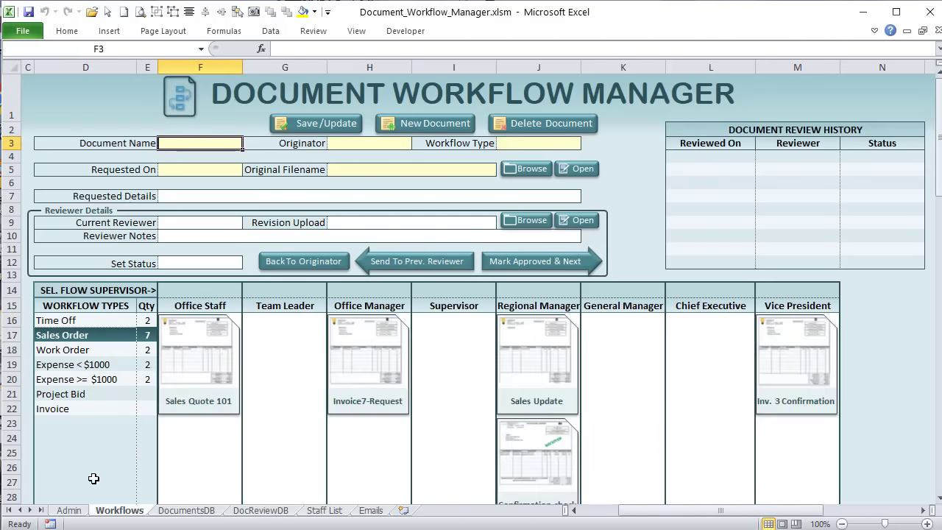
Compare the Time Off reviewers in column F with the Sales Order reviewers in G8:G15 on the Admin sheet.
{"action": "left_click", "coordinate": [73, 511]}
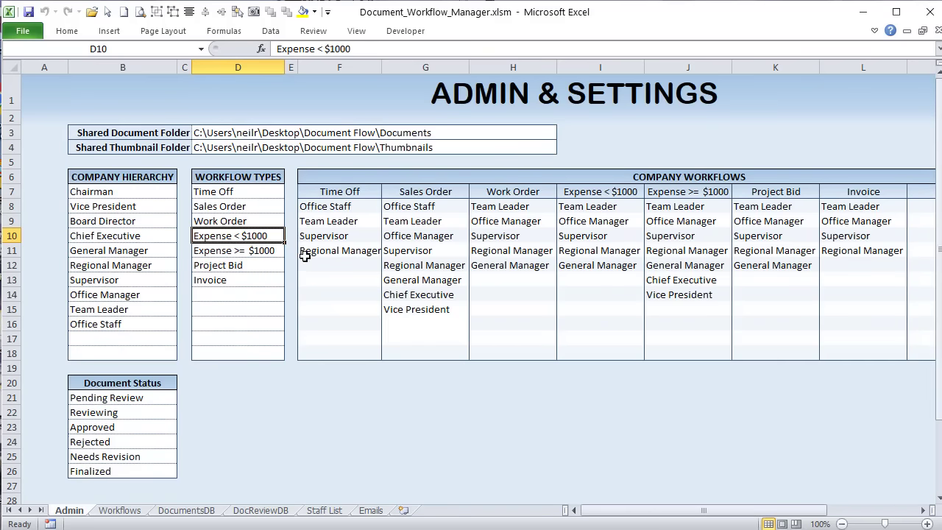
{"action": "left_click", "coordinate": [328, 192]}
{"action": "left_click_drag", "start_coordinate": [328, 206], "coordinate": [343, 241]}
{"action": "left_click", "coordinate": [370, 253]}
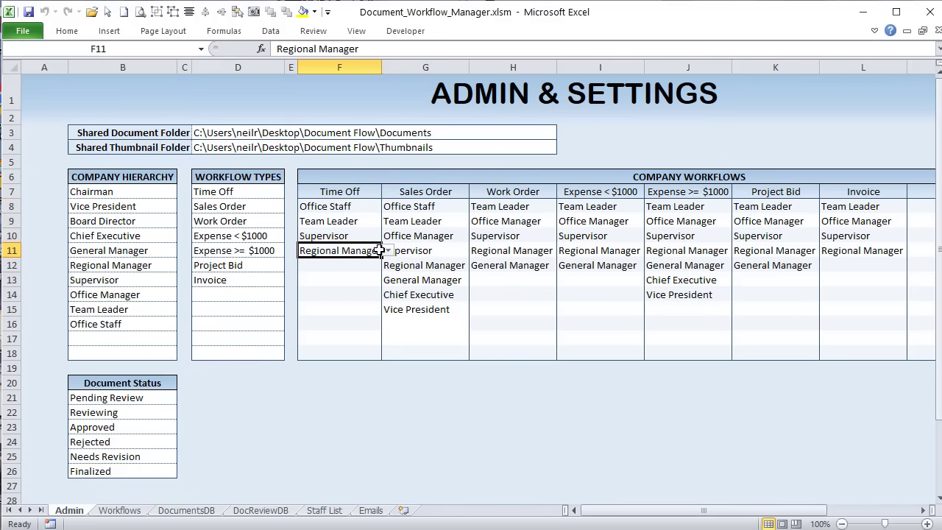
{"action": "left_click", "coordinate": [388, 251]}
{"action": "left_click", "coordinate": [389, 252]}
{"action": "left_click_drag", "start_coordinate": [428, 211], "coordinate": [440, 306]}
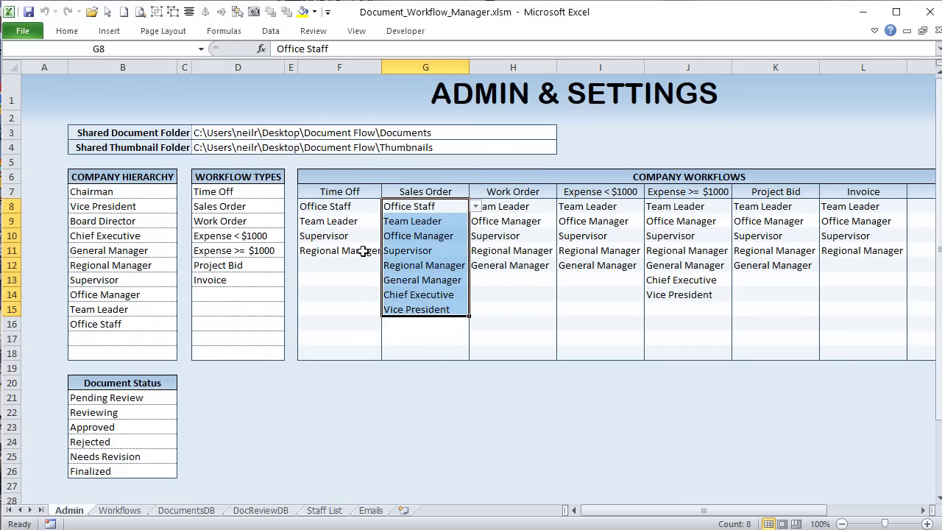
Trace the Time Off approval order in F8:F11 from Office Staff up to Regional Manager.
{"action": "left_click_drag", "start_coordinate": [336, 205], "coordinate": [344, 250]}
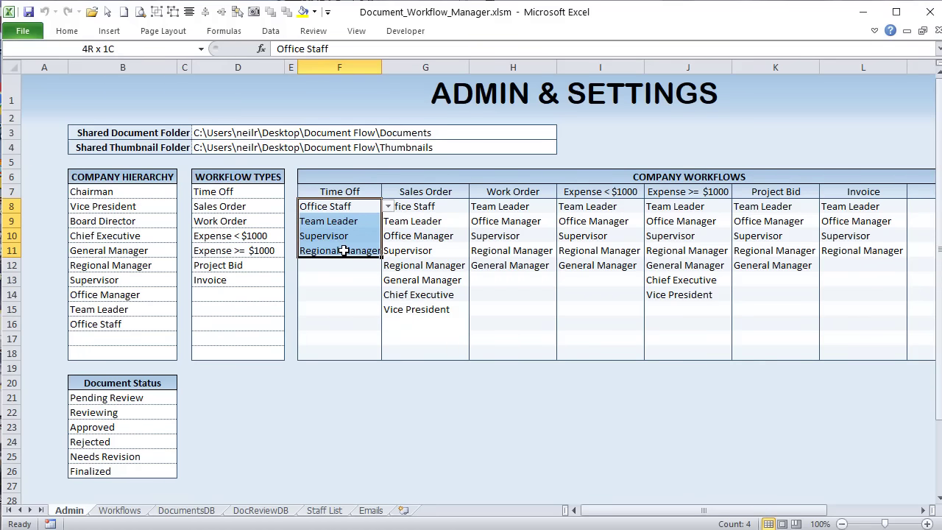
{"action": "left_click_drag", "start_coordinate": [343, 250], "coordinate": [344, 250]}
{"action": "left_click", "coordinate": [345, 206]}
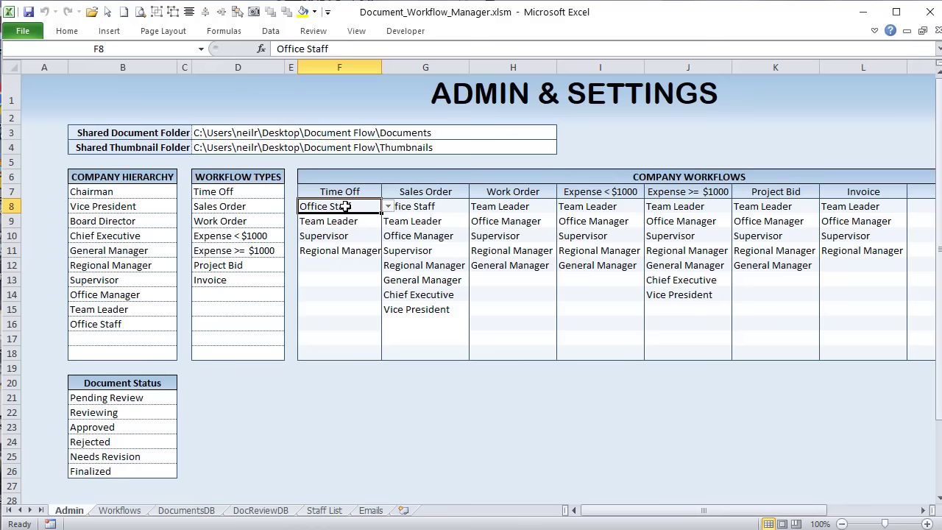
{"action": "left_click", "coordinate": [356, 221]}
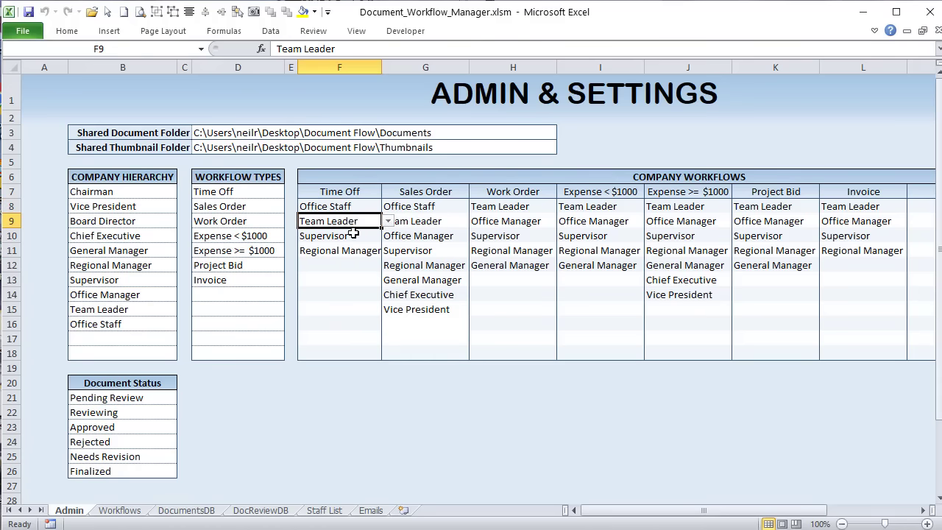
{"action": "left_click", "coordinate": [353, 234]}
{"action": "left_click", "coordinate": [361, 250]}
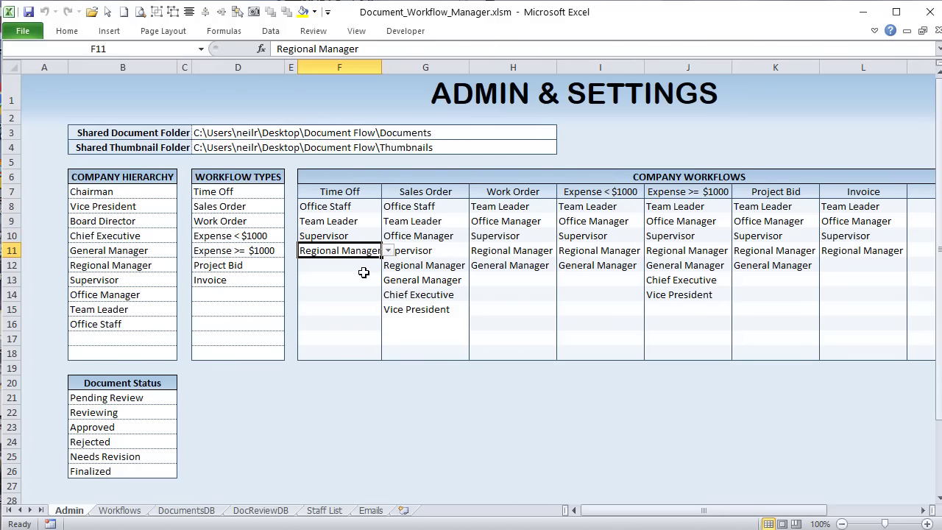
Compare the Workflow Types list with the matching reviewer columns across the Company Workflows table, including its unused columns.
{"action": "left_click_drag", "start_coordinate": [244, 189], "coordinate": [238, 275]}
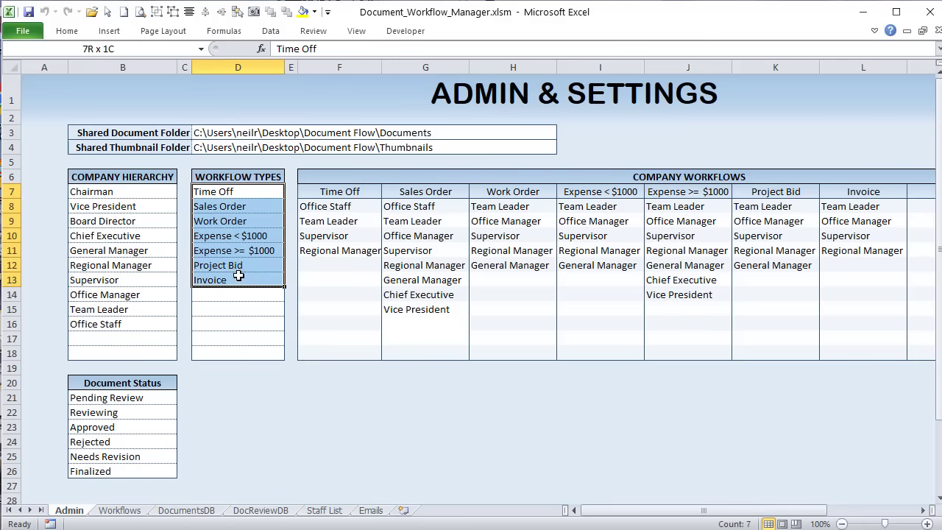
{"action": "left_click_drag", "start_coordinate": [322, 209], "coordinate": [860, 288]}
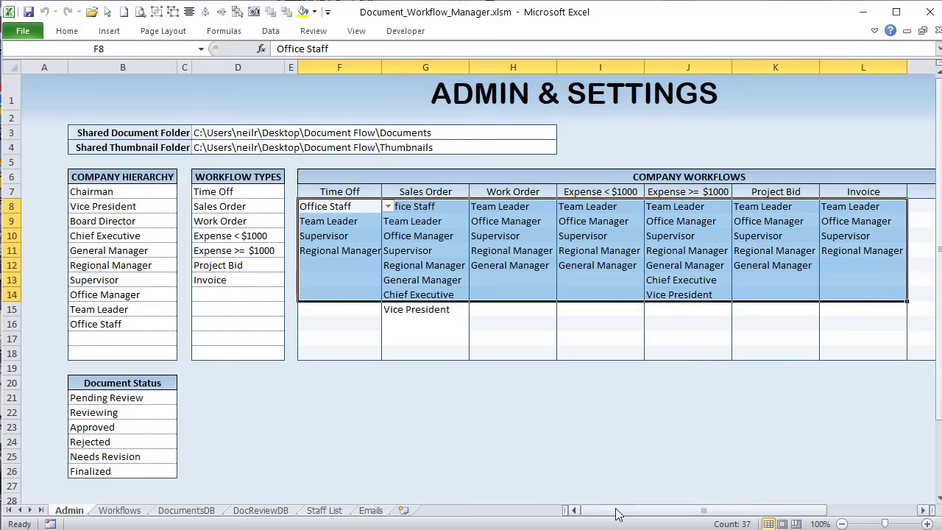
{"action": "left_click_drag", "start_coordinate": [618, 511], "coordinate": [665, 514]}
{"action": "left_click_drag", "start_coordinate": [173, 206], "coordinate": [893, 208]}
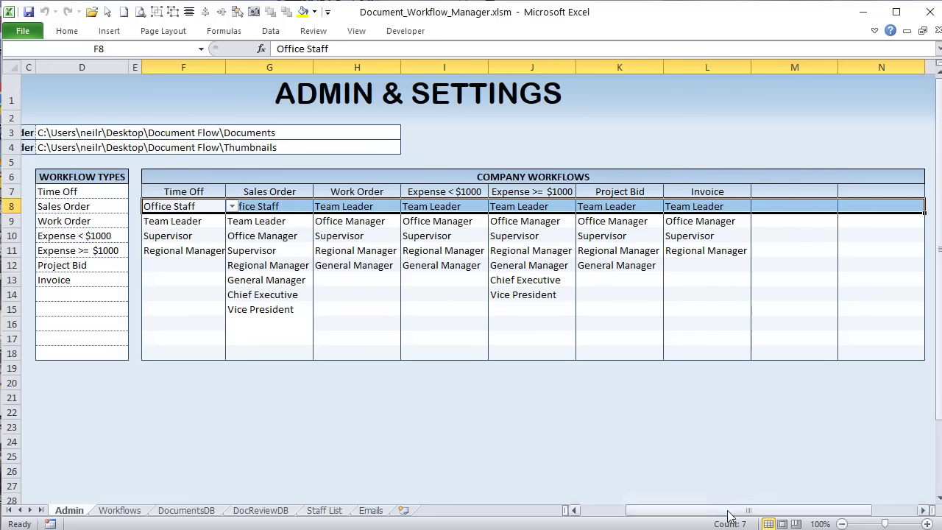
{"action": "left_click_drag", "start_coordinate": [744, 509], "coordinate": [701, 509]}
{"action": "left_click_drag", "start_coordinate": [246, 193], "coordinate": [243, 263]}
Review the Document Status options in B21:B26, from Pending Review through Finalized.
{"action": "left_click", "coordinate": [114, 397]}
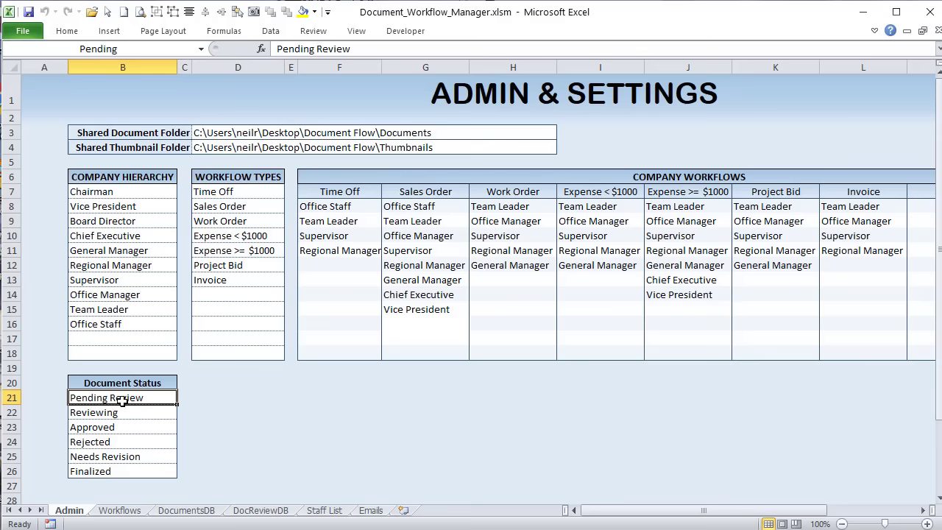
{"action": "left_click", "coordinate": [110, 412]}
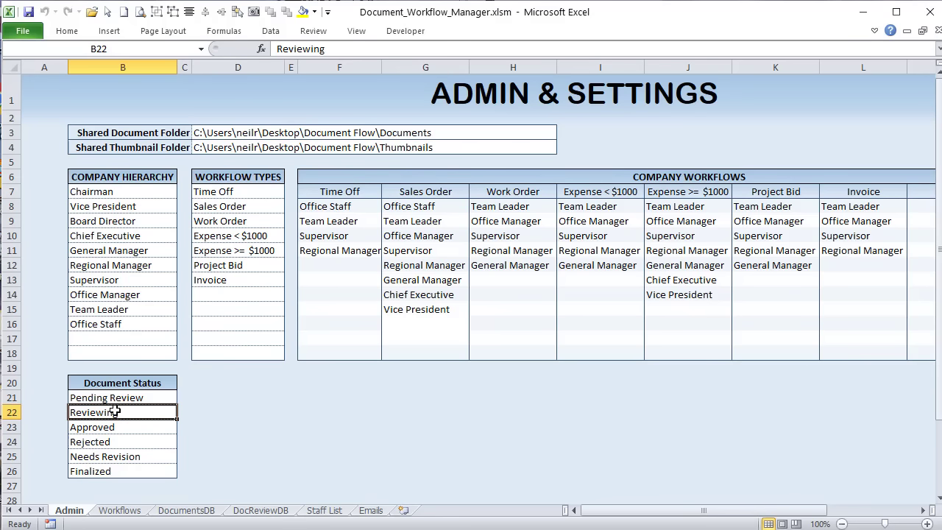
{"action": "left_click", "coordinate": [125, 425]}
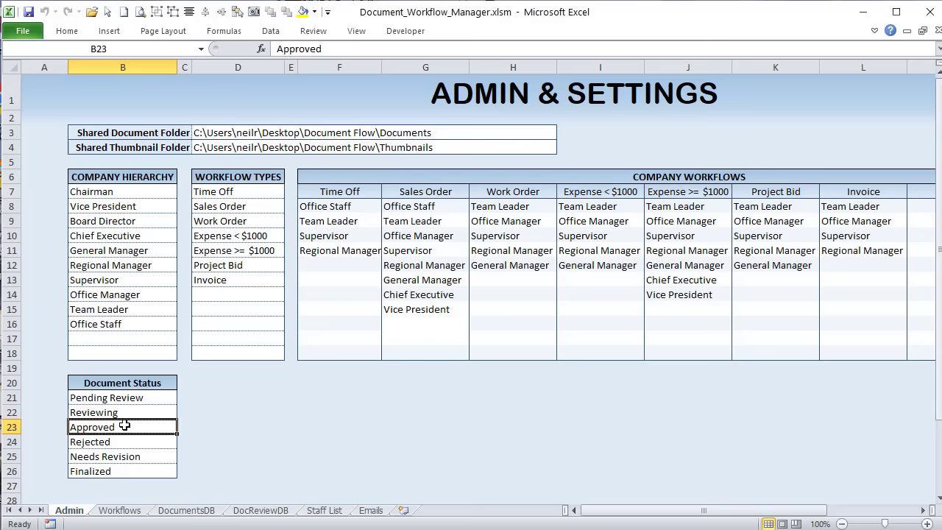
{"action": "left_click", "coordinate": [124, 439]}
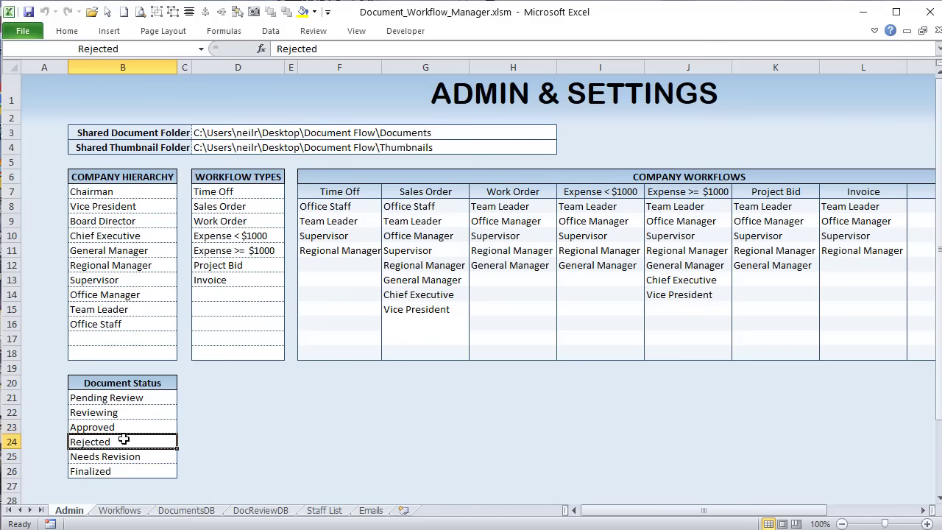
{"action": "left_click", "coordinate": [119, 455]}
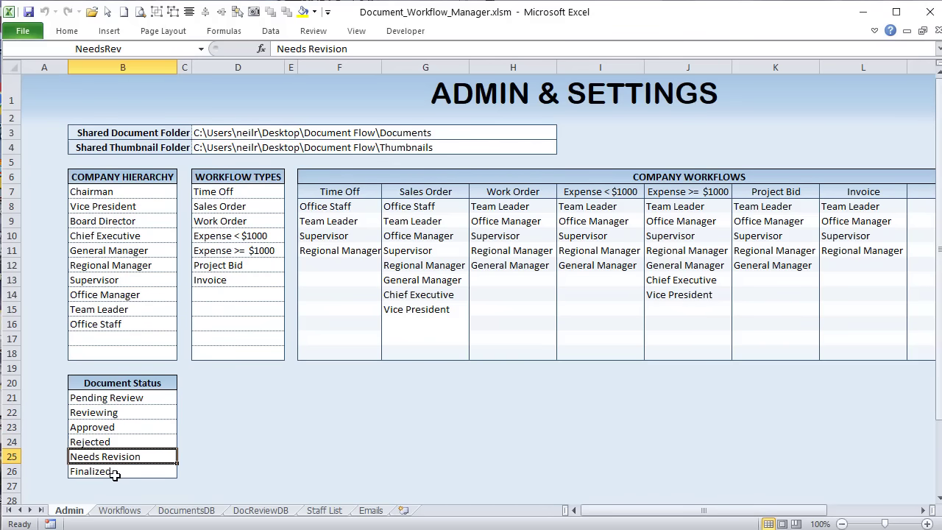
{"action": "left_click", "coordinate": [114, 474]}
Set the status of the Invoice7-Request document in the Sales Order workflow to Finalized, save it, and check the Office Manager column.
{"action": "left_click", "coordinate": [122, 510]}
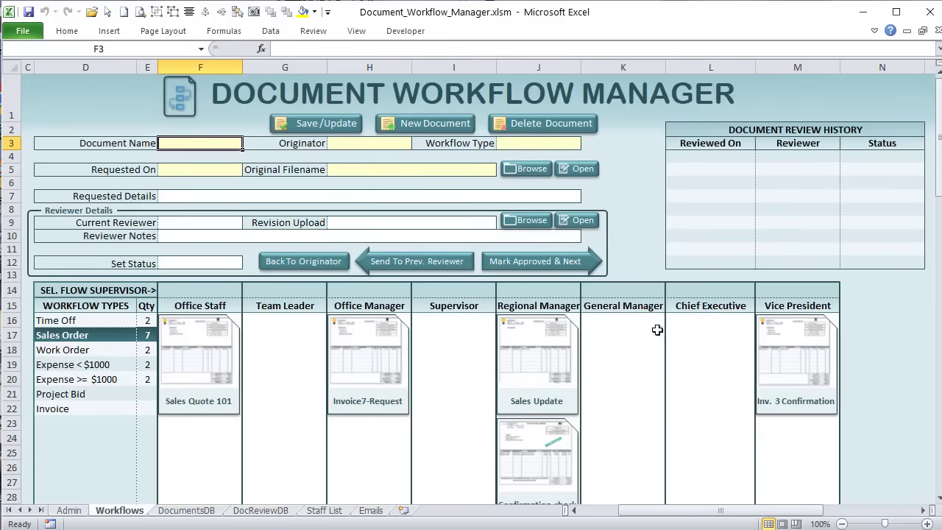
{"action": "left_click", "coordinate": [370, 359]}
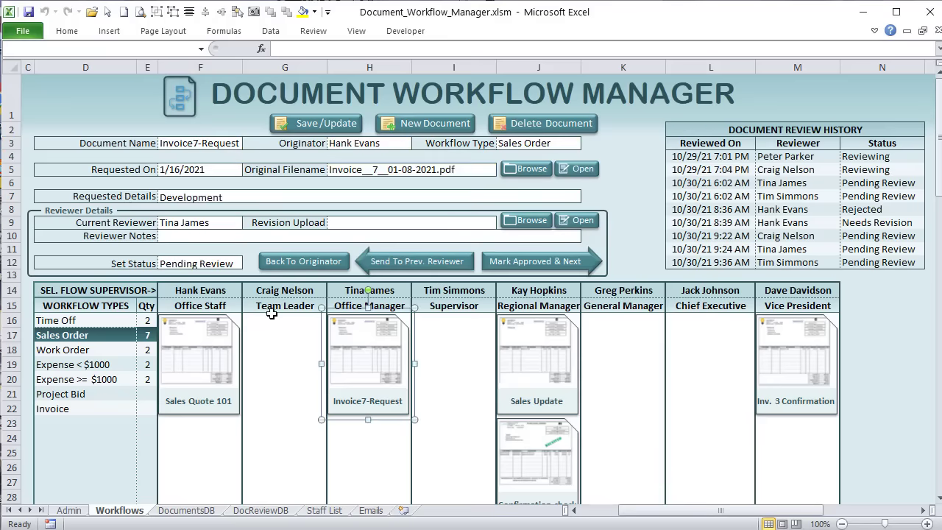
{"action": "left_click", "coordinate": [213, 264]}
{"action": "left_click", "coordinate": [249, 262]}
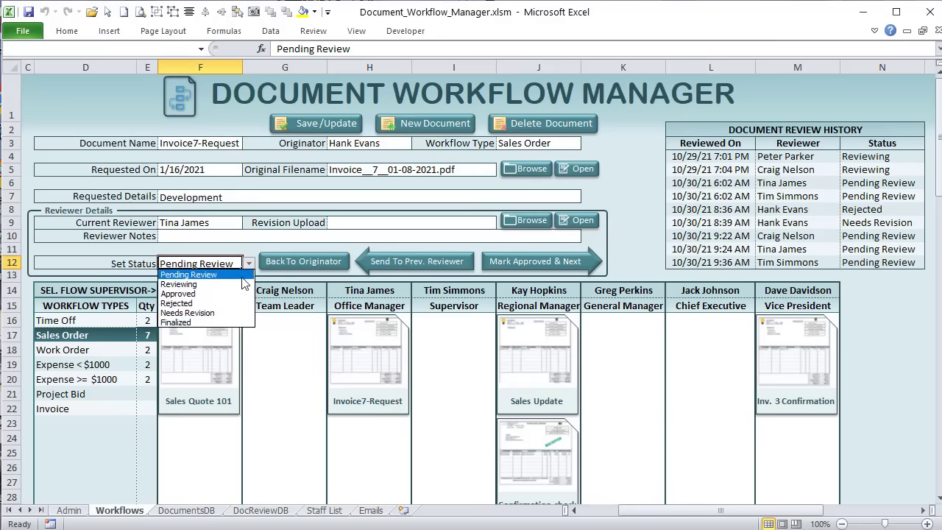
{"action": "left_click", "coordinate": [230, 323]}
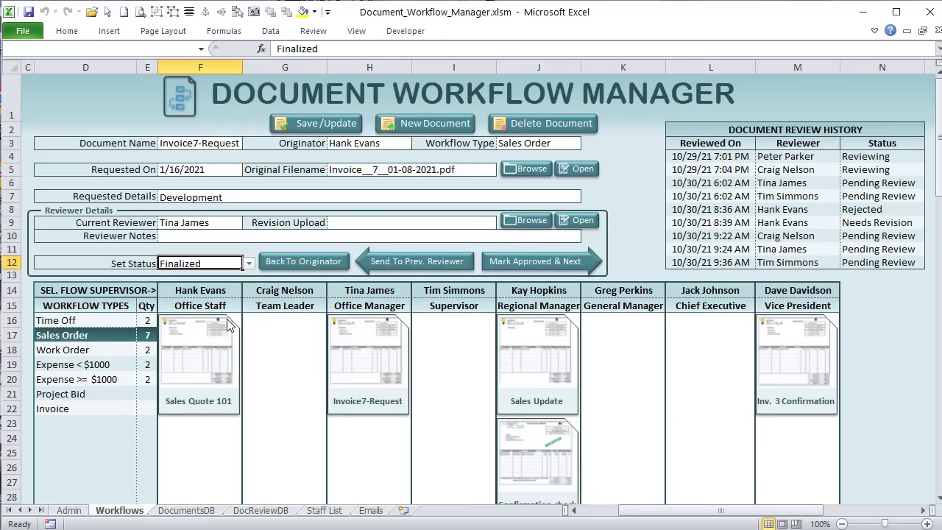
{"action": "left_click", "coordinate": [331, 123]}
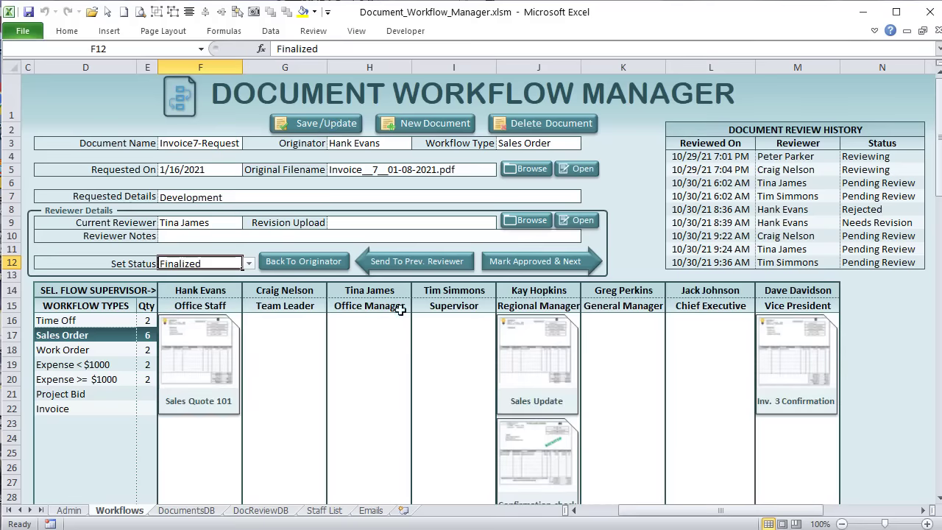
{"action": "left_click_drag", "start_coordinate": [370, 335], "coordinate": [397, 368]}
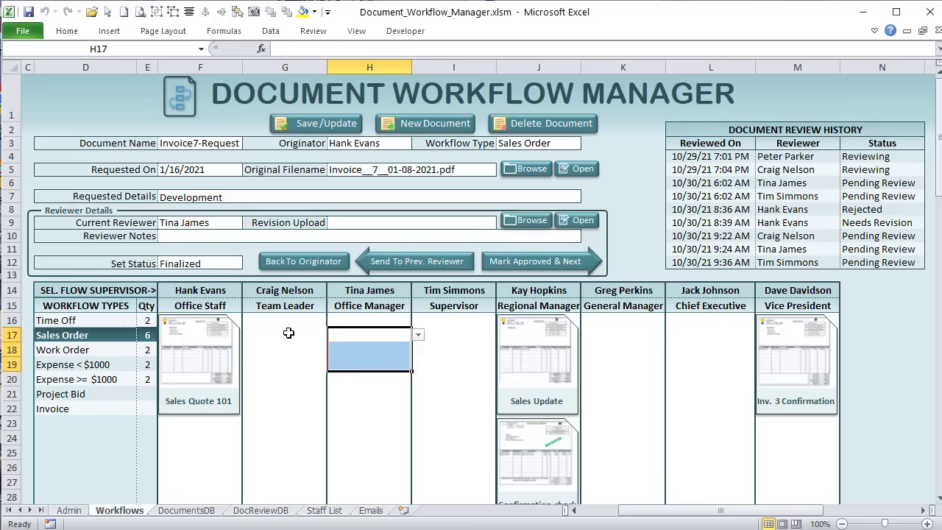
Review the document IDs and names in A4:B19 of the Documents List on the DocumentsDB sheet.
{"action": "left_click", "coordinate": [68, 510]}
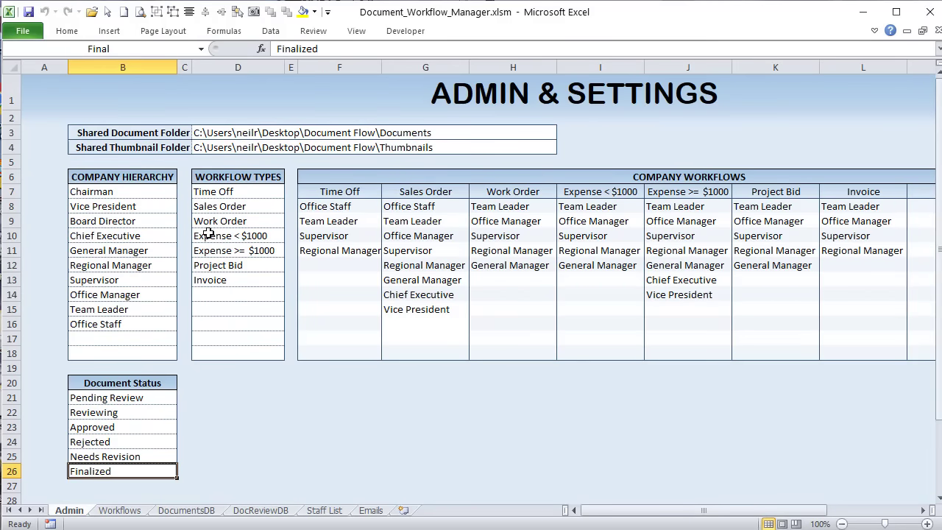
{"action": "left_click", "coordinate": [140, 511]}
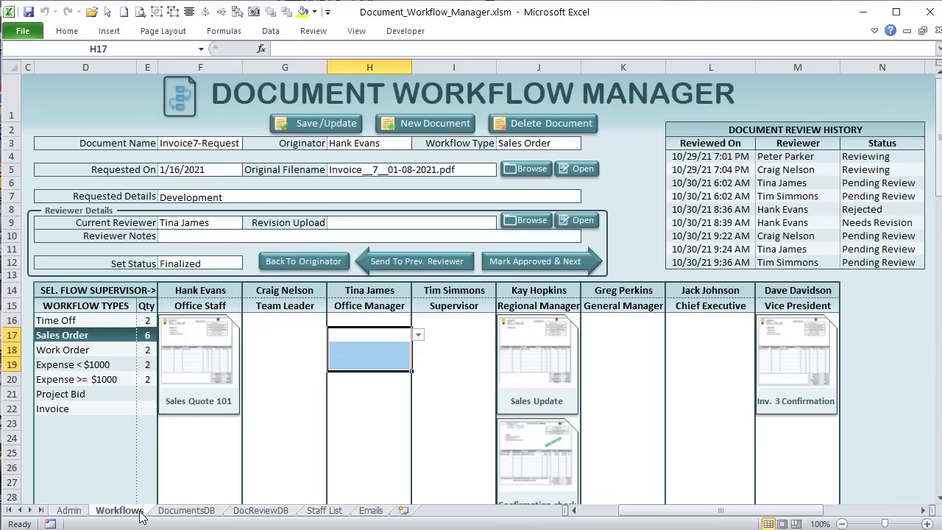
{"action": "left_click", "coordinate": [184, 511]}
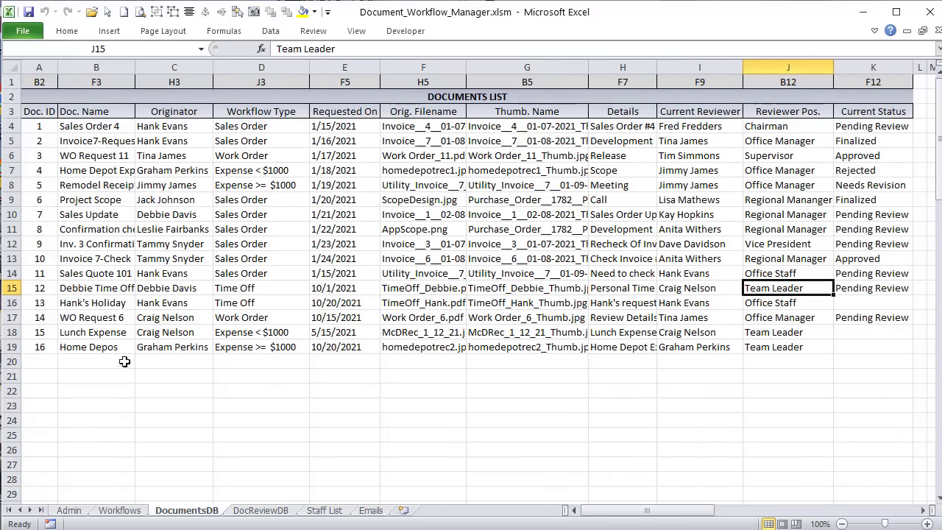
{"action": "left_click_drag", "start_coordinate": [39, 125], "coordinate": [81, 350]}
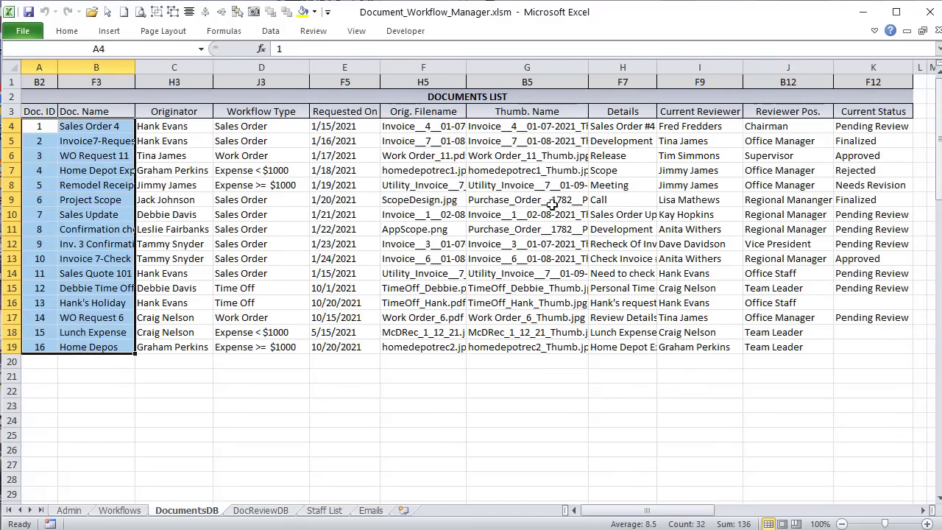
Set the Current Status of Invoice7-Request in cell K5 to Pending Review.
{"action": "left_click", "coordinate": [875, 139]}
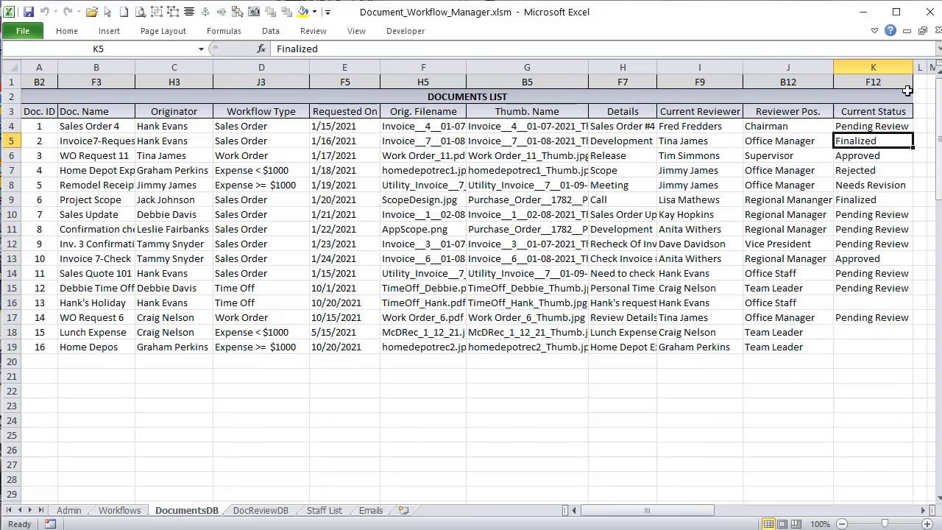
{"action": "type", "text": "pe"}
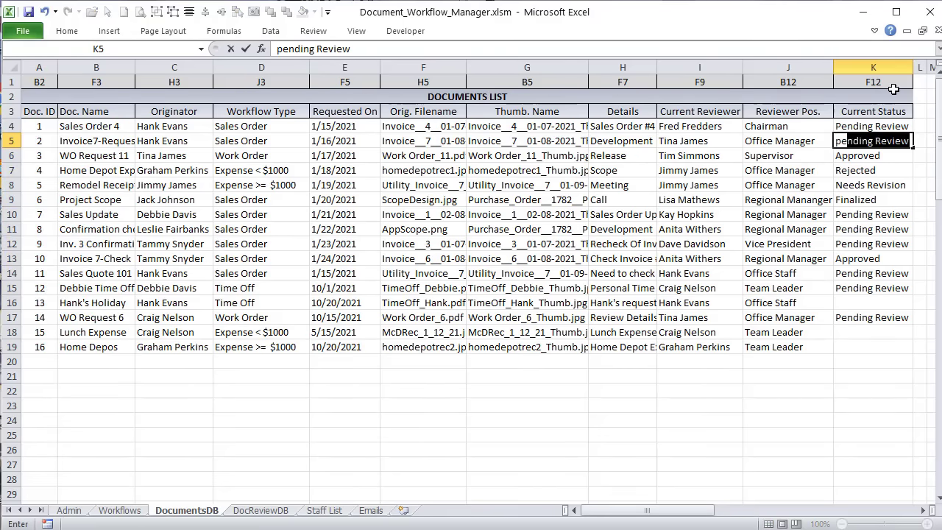
{"action": "key", "text": "Return"}
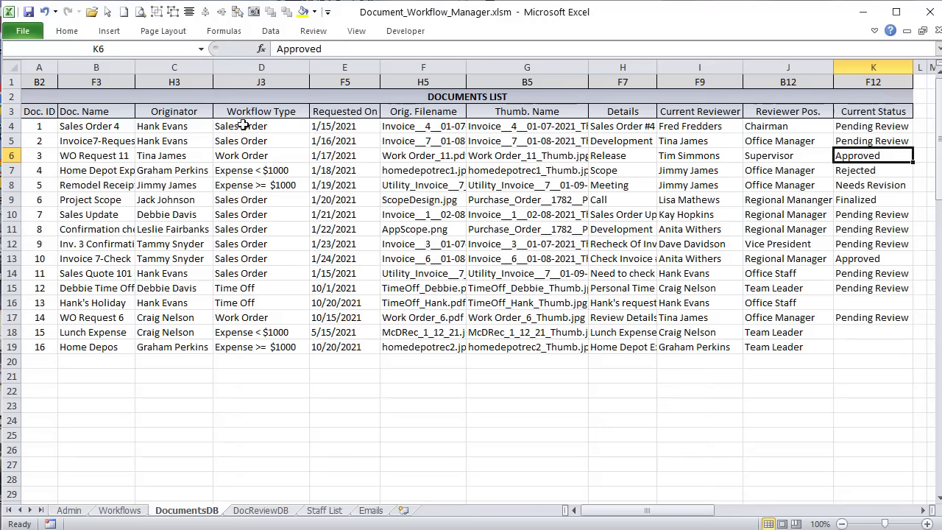
Examine the Doc. ID, Doc. Name, Originator and Workflow Type columns of the Documents List one after another.
{"action": "left_click", "coordinate": [246, 139]}
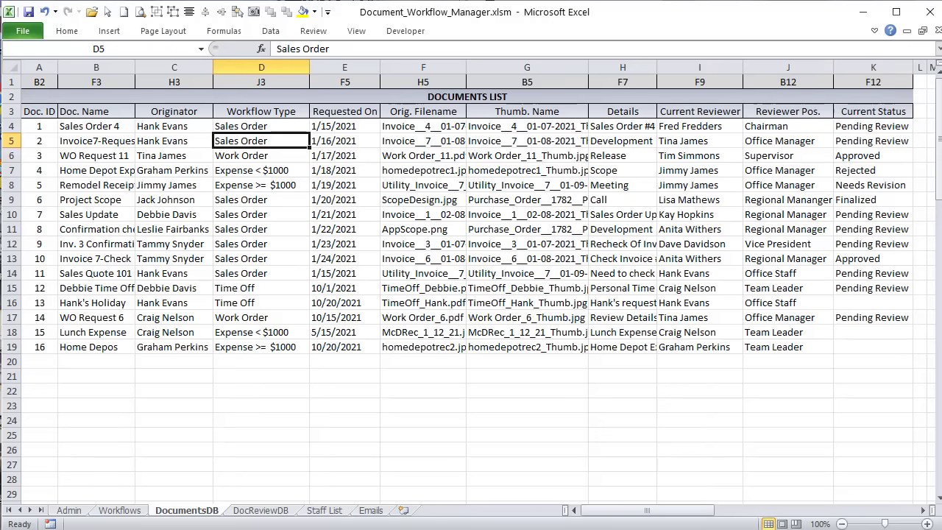
{"action": "left_click_drag", "start_coordinate": [26, 126], "coordinate": [35, 329]}
{"action": "left_click", "coordinate": [98, 128]}
{"action": "left_click_drag", "start_coordinate": [98, 128], "coordinate": [103, 335]}
{"action": "left_click_drag", "start_coordinate": [180, 127], "coordinate": [195, 337]}
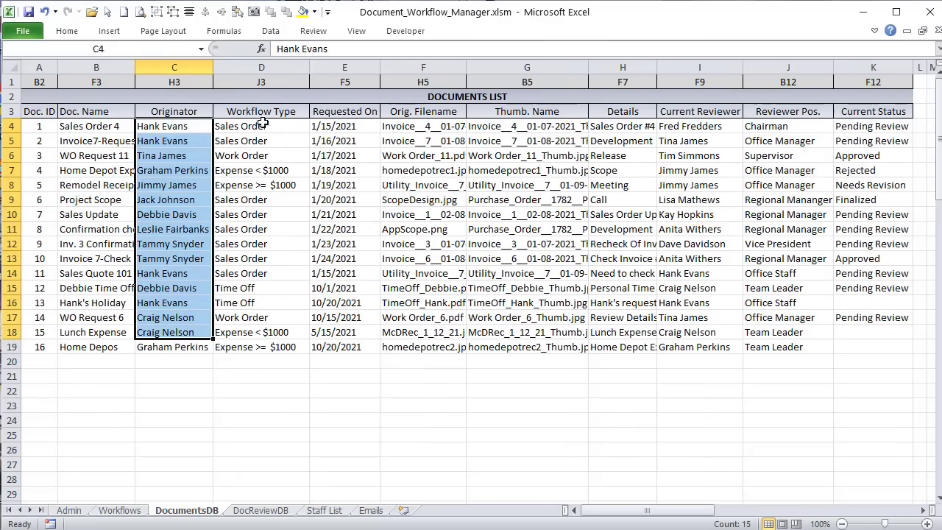
{"action": "left_click_drag", "start_coordinate": [263, 123], "coordinate": [284, 344]}
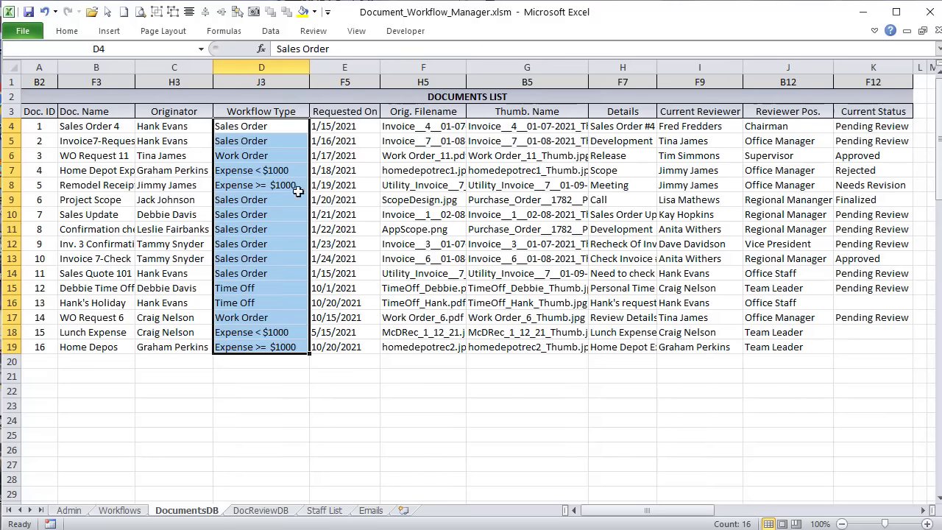
Reload the Sales Order workflow on the Workflows sheet, load the Invoice7-Request document and select its Set Status cell.
{"action": "left_click", "coordinate": [115, 509]}
{"action": "left_click", "coordinate": [77, 336]}
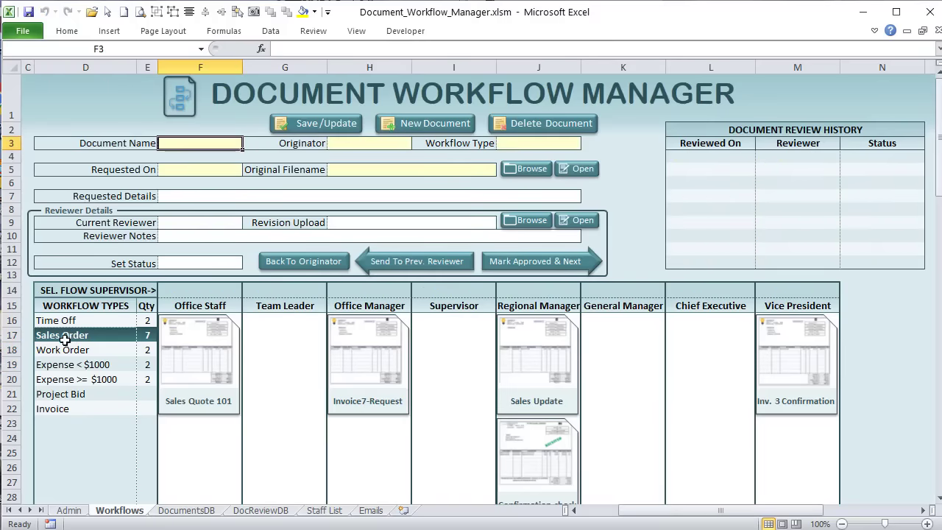
{"action": "left_click", "coordinate": [384, 352]}
{"action": "left_click", "coordinate": [181, 262]}
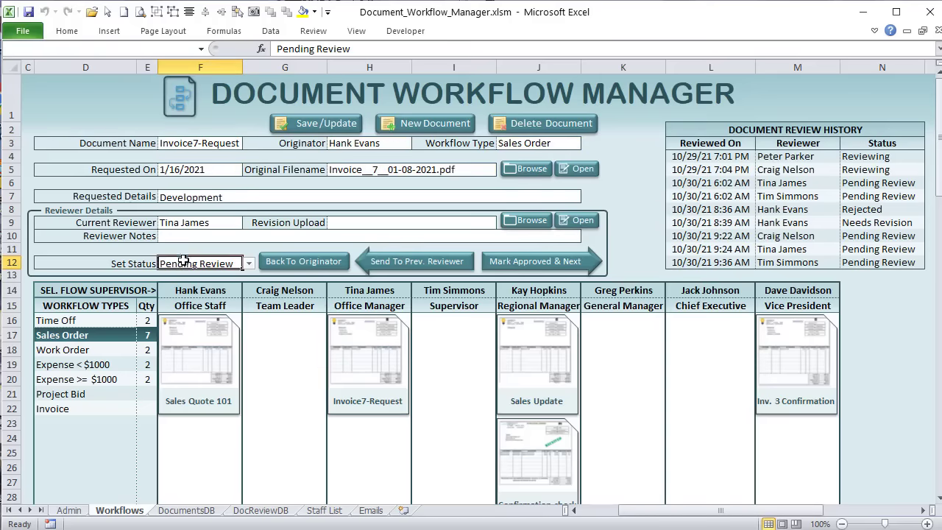
Display the Work Order, Expense < $1000, Expense >= $1000 and Project Bid workflows one after another.
{"action": "left_click", "coordinate": [55, 348]}
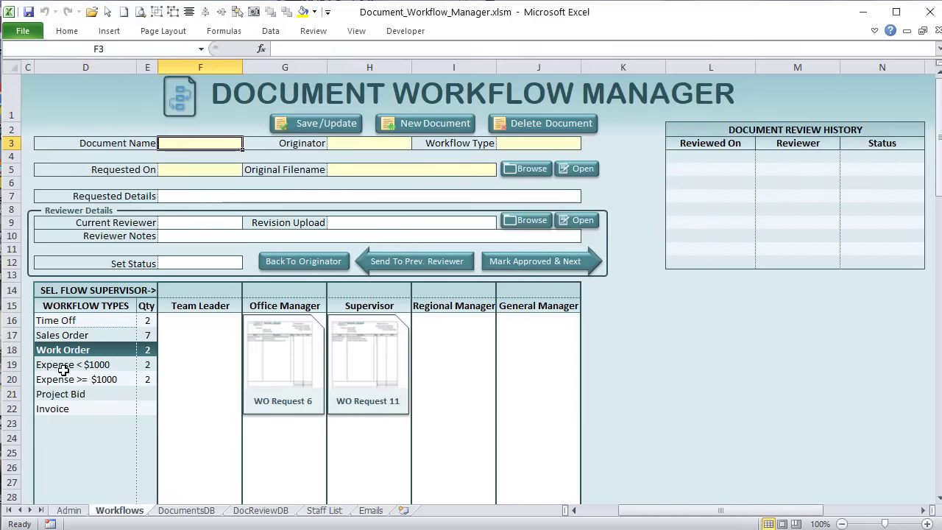
{"action": "left_click", "coordinate": [63, 364]}
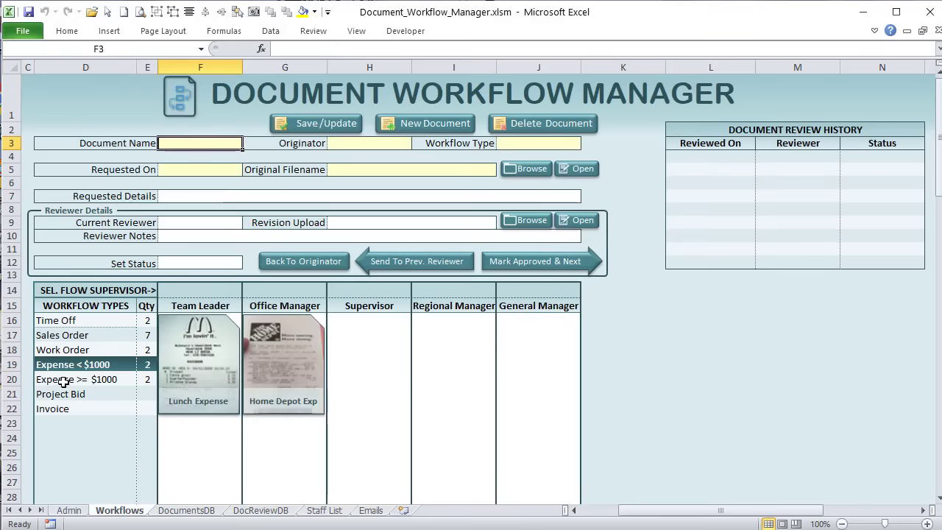
{"action": "left_click", "coordinate": [73, 378]}
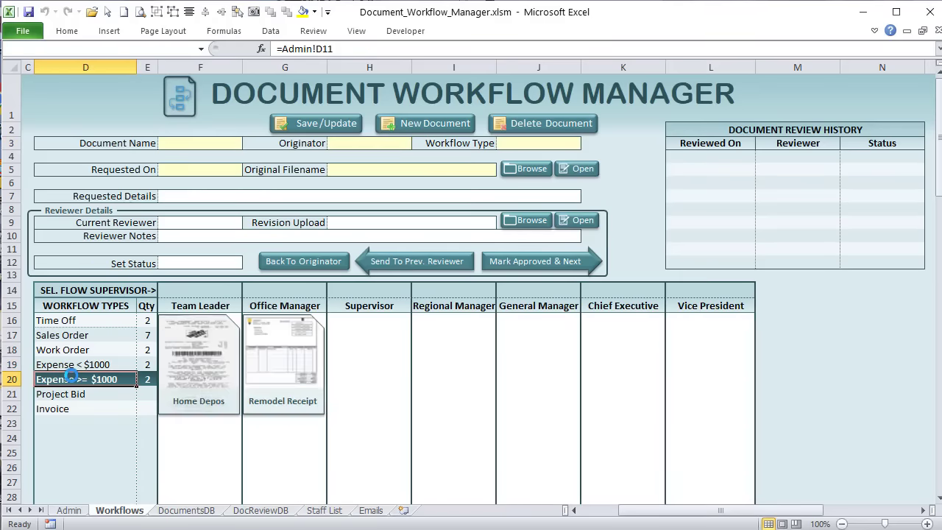
{"action": "left_click", "coordinate": [77, 394]}
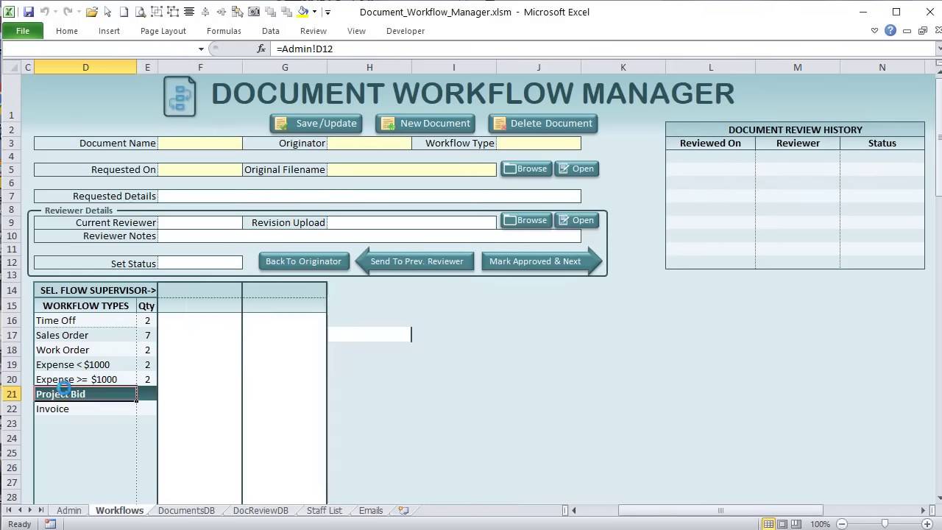
Review the workflow quantities in E16:E20 and display the Sales Order workflow again.
{"action": "left_click", "coordinate": [143, 321]}
{"action": "left_click_drag", "start_coordinate": [144, 320], "coordinate": [147, 379]}
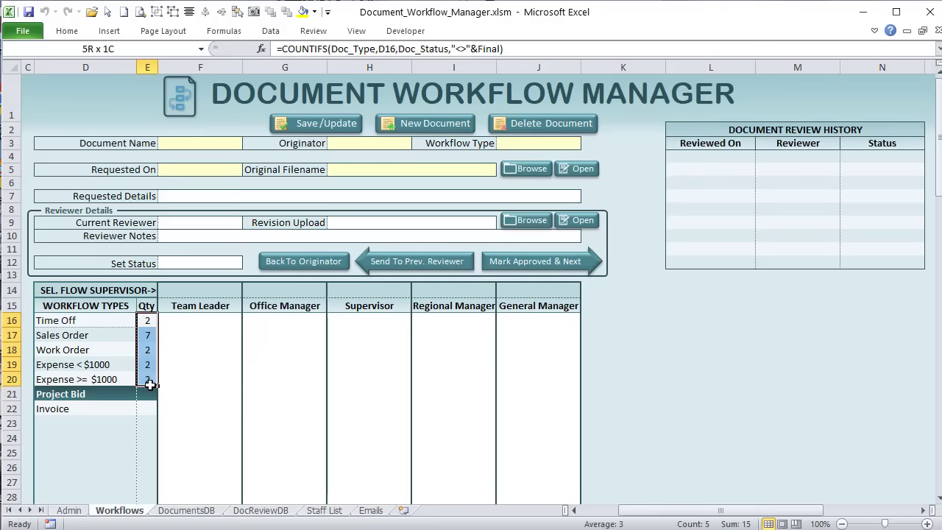
{"action": "left_click", "coordinate": [118, 333]}
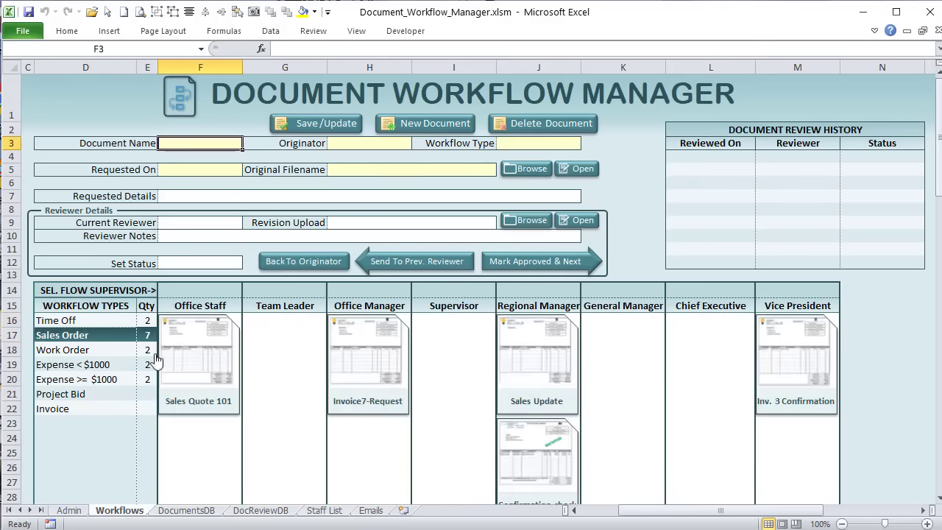
Examine the Requested On, Orig. Filename and Thumb. Name columns on the DocumentsDB sheet, with a brief look at the Admin sheet.
{"action": "left_click", "coordinate": [190, 518]}
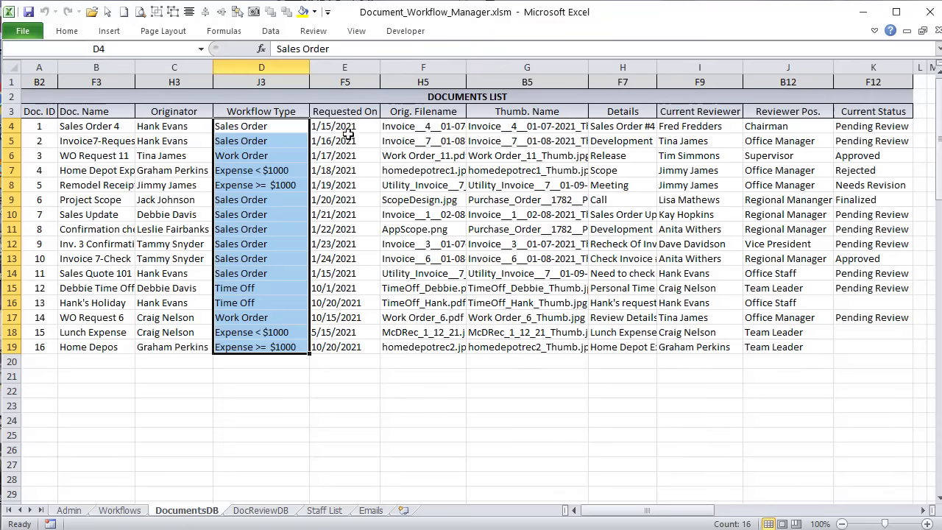
{"action": "left_click_drag", "start_coordinate": [346, 129], "coordinate": [346, 273]}
{"action": "left_click_drag", "start_coordinate": [430, 127], "coordinate": [431, 346]}
{"action": "left_click_drag", "start_coordinate": [510, 126], "coordinate": [532, 351]}
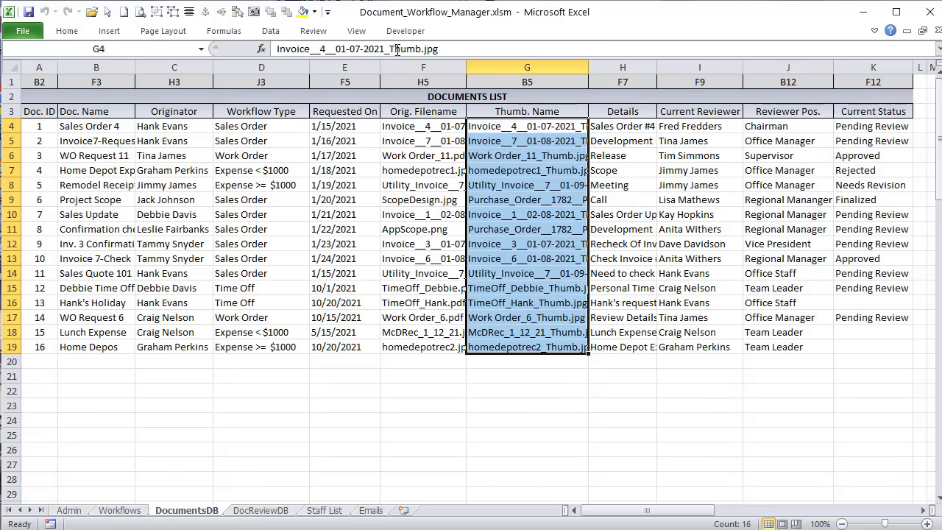
{"action": "left_click", "coordinate": [73, 510]}
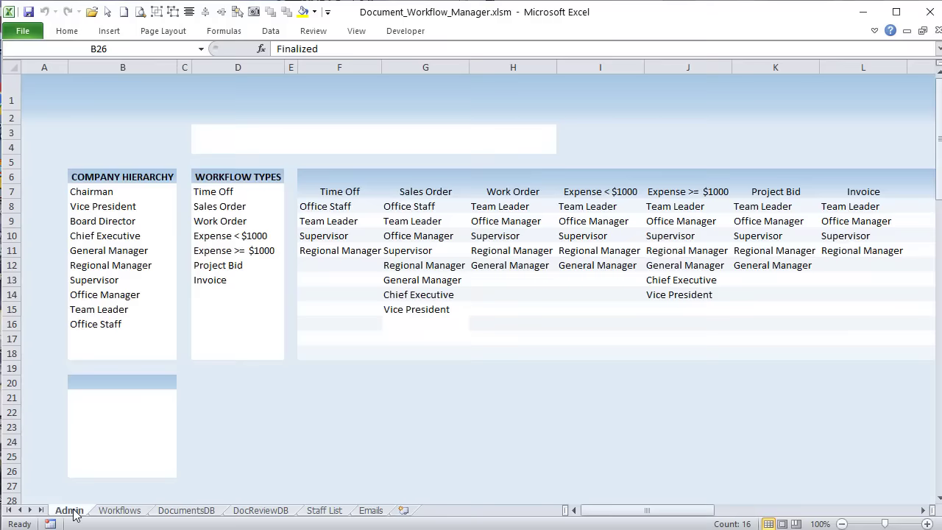
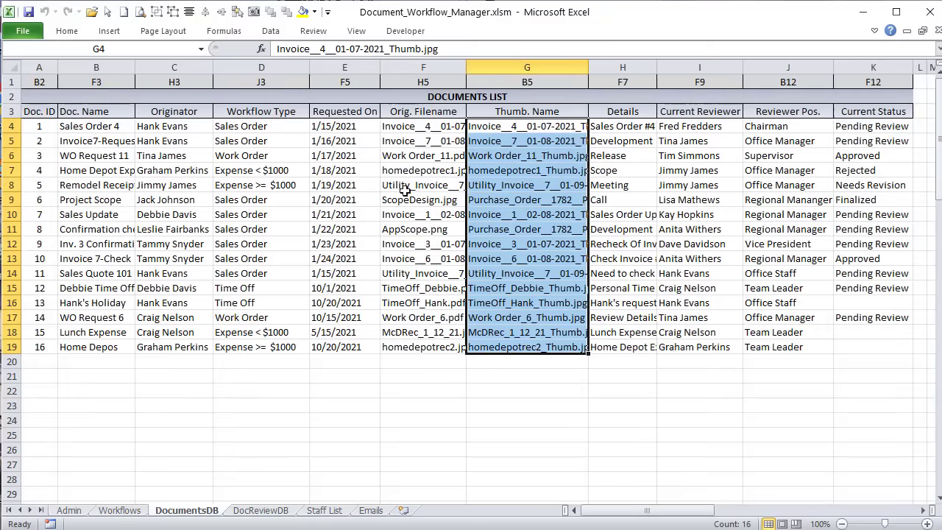
{"action": "left_click", "coordinate": [396, 128]}
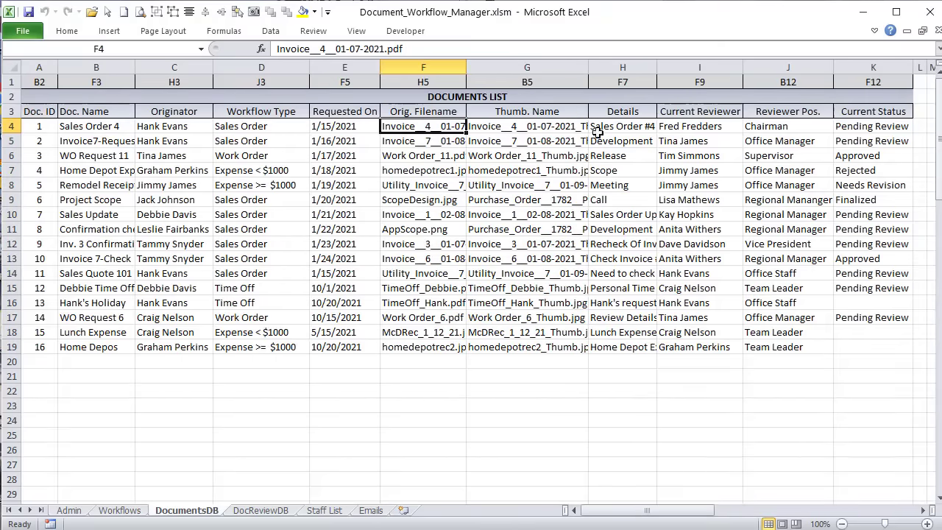
Examine the Details, Current Reviewer, Reviewer Pos. and Current Status columns of the Documents List one after another.
{"action": "left_click_drag", "start_coordinate": [612, 125], "coordinate": [642, 347]}
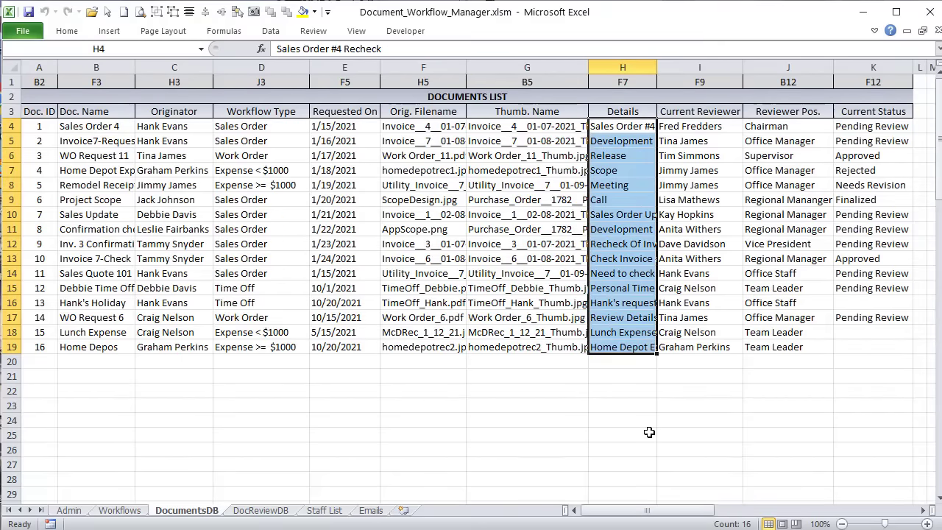
{"action": "left_click_drag", "start_coordinate": [689, 510], "coordinate": [714, 511]}
{"action": "left_click_drag", "start_coordinate": [503, 126], "coordinate": [533, 349]}
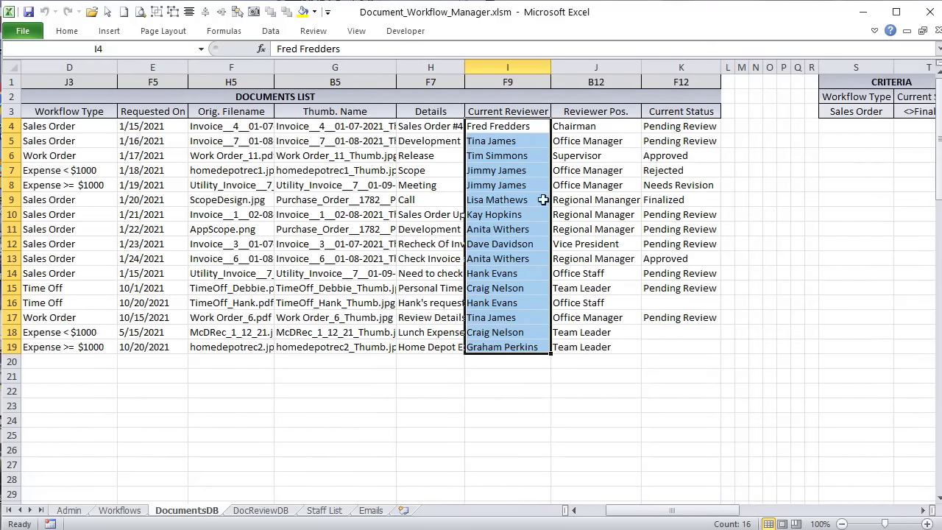
{"action": "left_click_drag", "start_coordinate": [571, 130], "coordinate": [603, 345]}
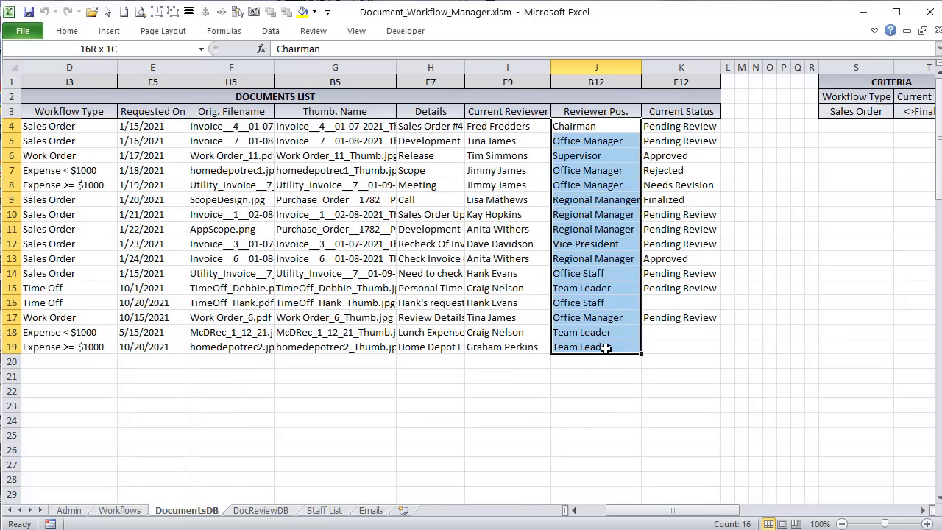
{"action": "left_click", "coordinate": [671, 125]}
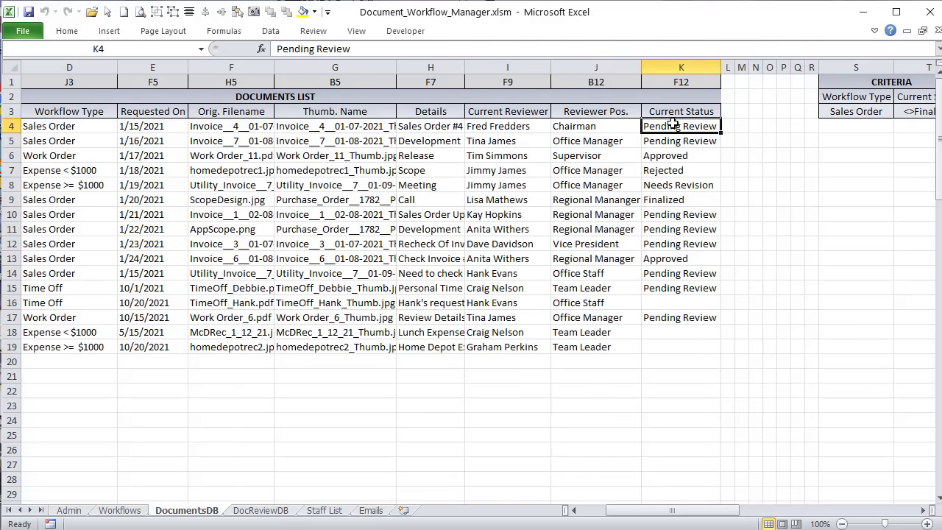
{"action": "left_click_drag", "start_coordinate": [674, 127], "coordinate": [681, 344]}
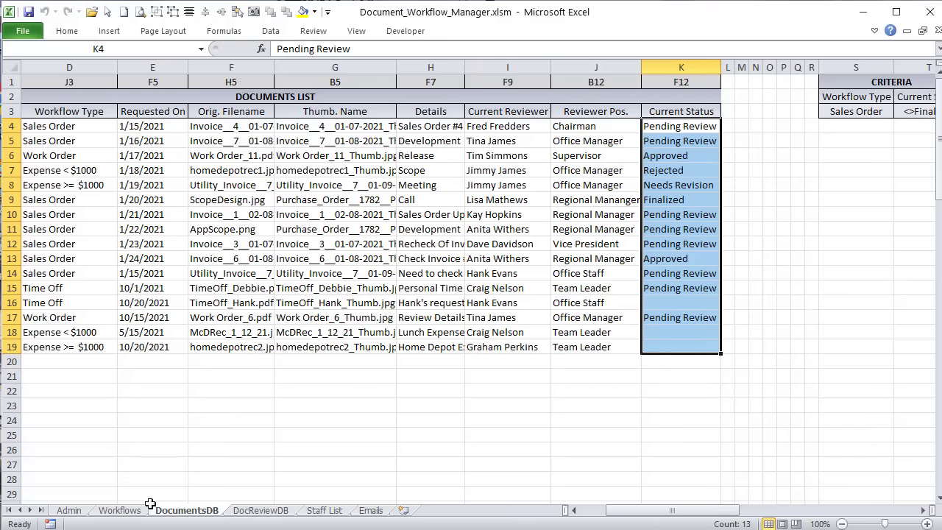
Load the Sales Update document on the Workflows sheet and send it back to its originator.
{"action": "left_click", "coordinate": [119, 509]}
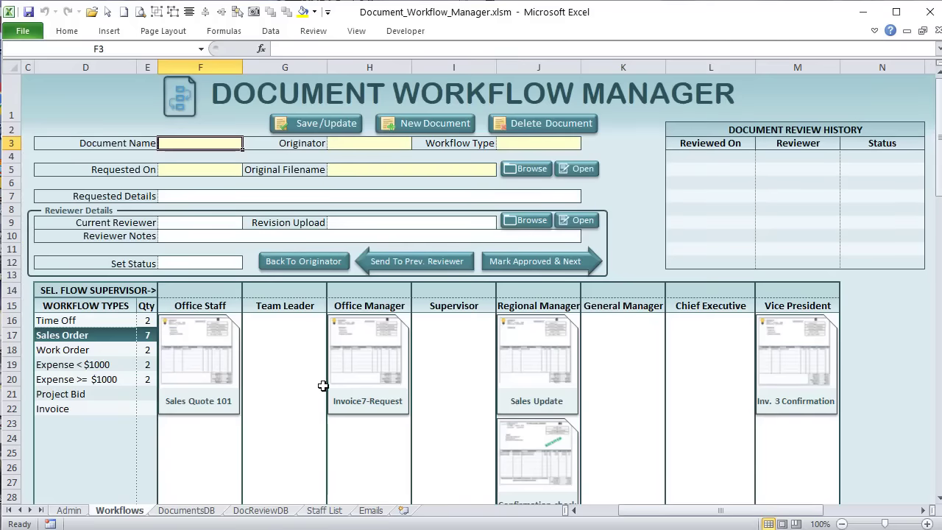
{"action": "left_click", "coordinate": [517, 340]}
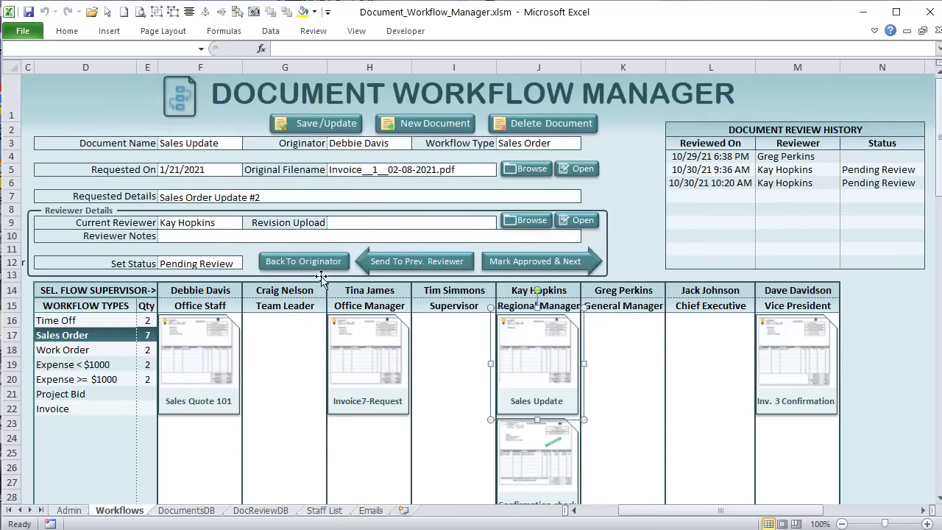
{"action": "left_click", "coordinate": [321, 263]}
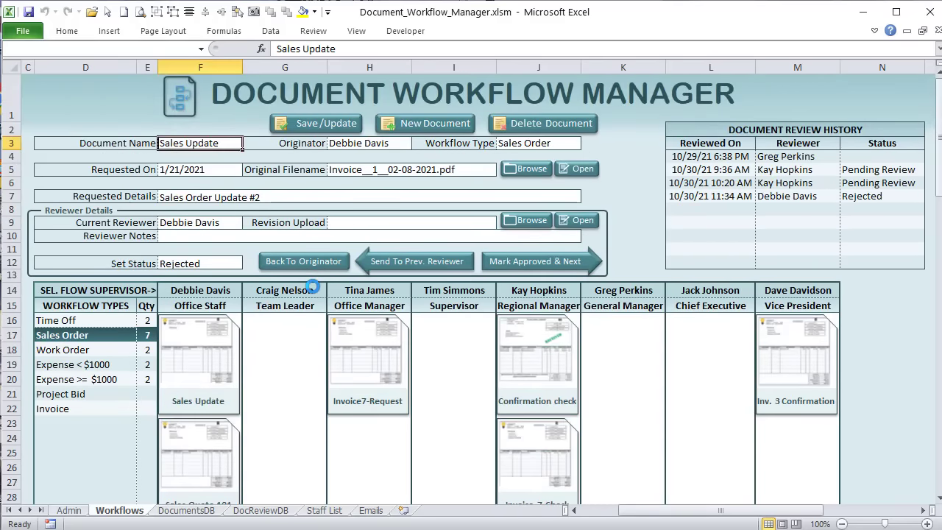
View Sales Quote 101, reload the Sales Update document and approve it twice to advance it to the Office Manager.
{"action": "left_click", "coordinate": [202, 456]}
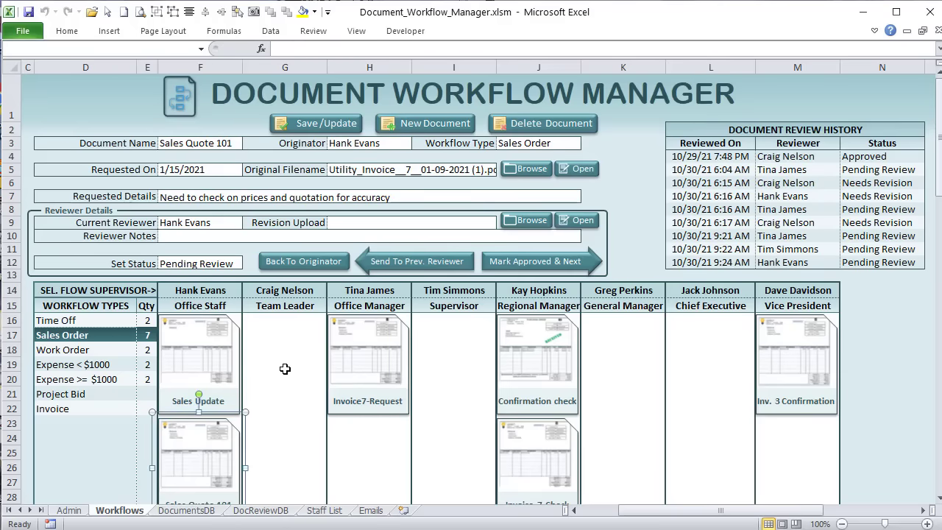
{"action": "left_click", "coordinate": [230, 368]}
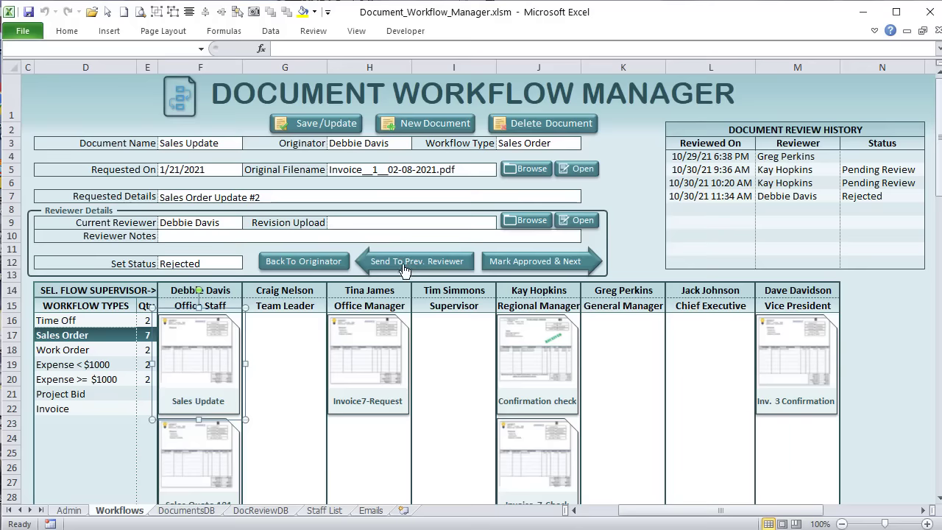
{"action": "left_click", "coordinate": [232, 338]}
{"action": "left_click", "coordinate": [528, 262]}
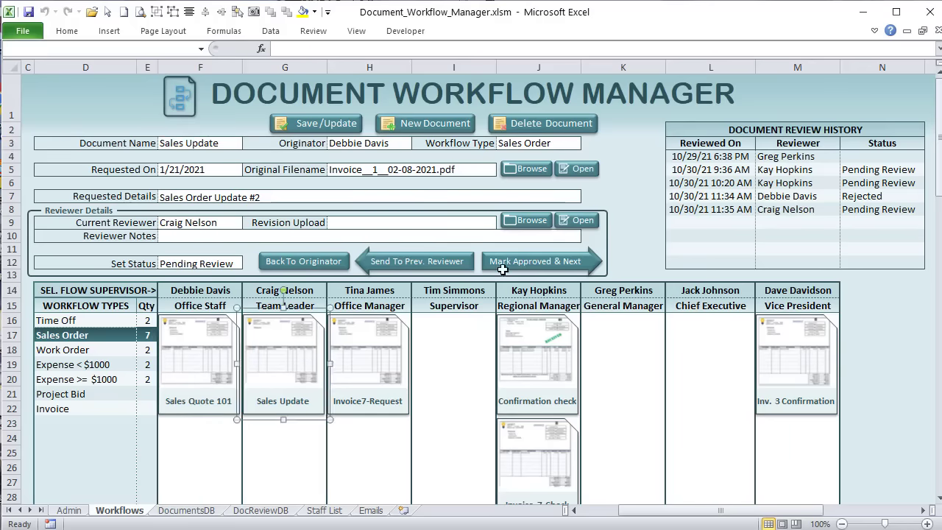
{"action": "left_click", "coordinate": [512, 263]}
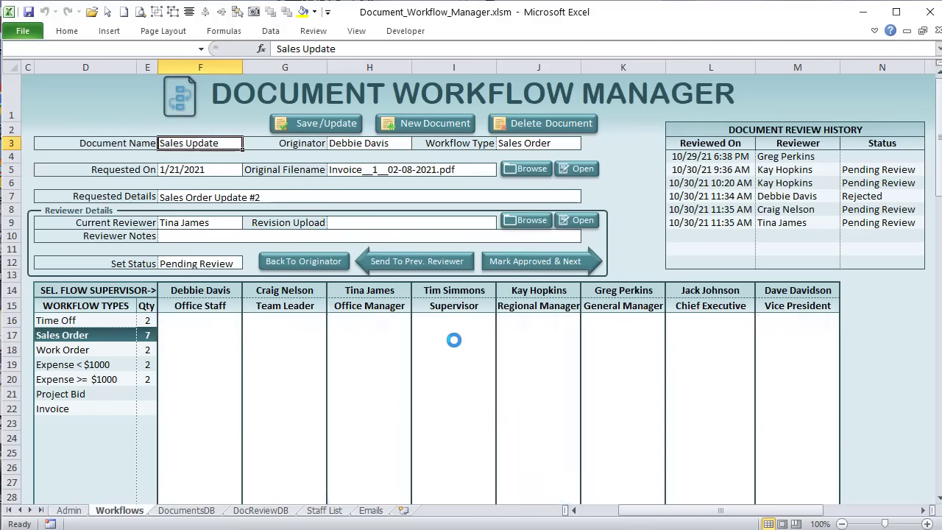
Load the Invoice7-Request document and send it to the previous reviewer.
{"action": "left_click", "coordinate": [396, 353]}
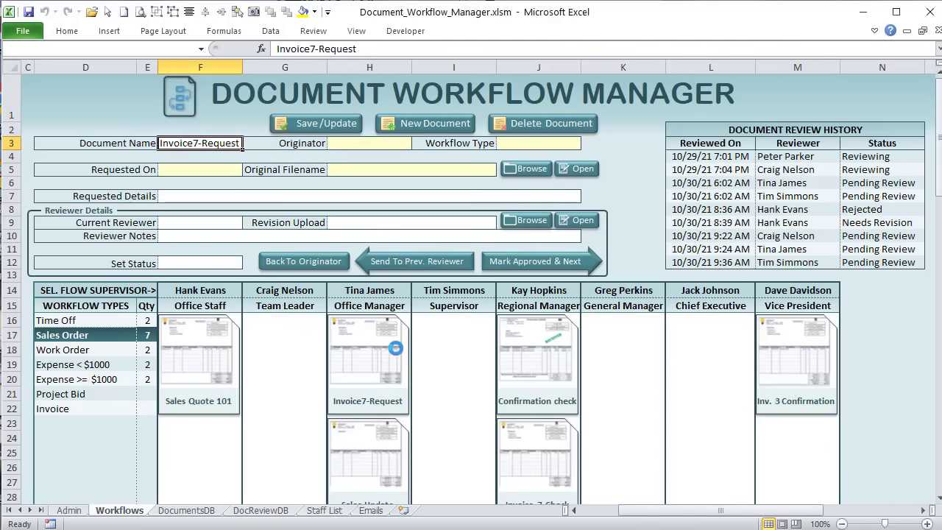
{"action": "left_click", "coordinate": [409, 268]}
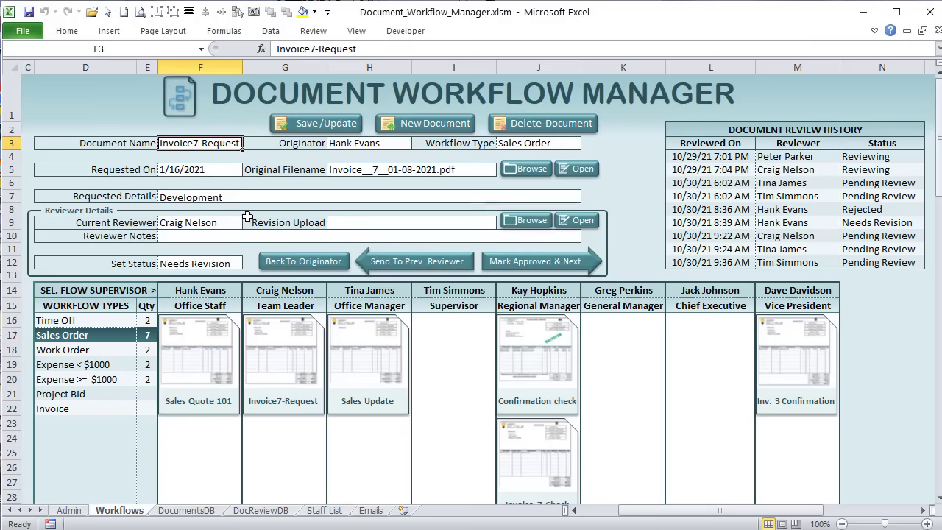
{"action": "left_click", "coordinate": [452, 333]}
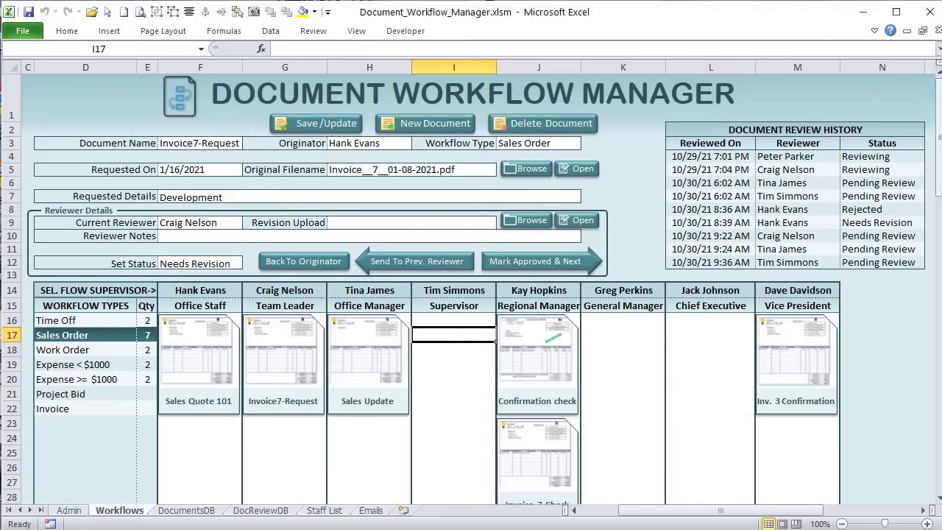
Examine the Document Reviews List on the DocReviewDB sheet, including its document IDs, review dates, reviewers and statuses.
{"action": "left_click", "coordinate": [243, 513]}
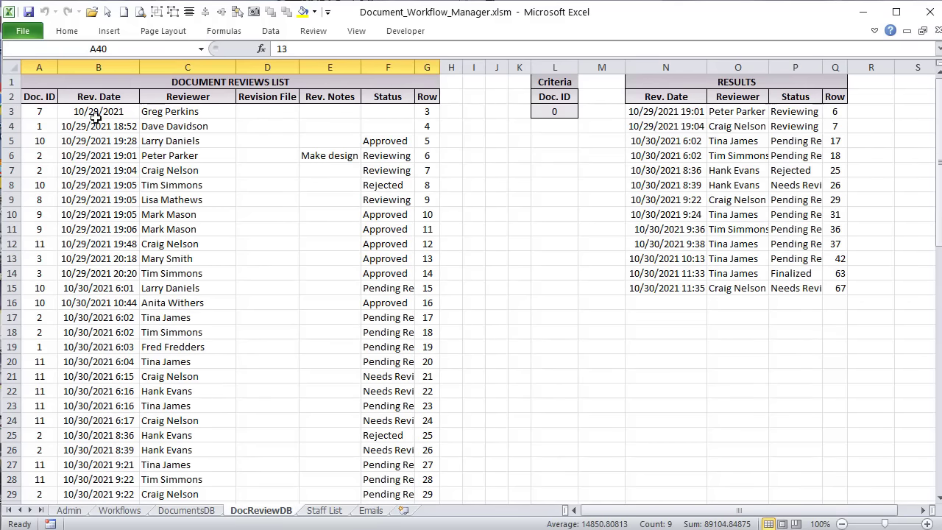
{"action": "left_click_drag", "start_coordinate": [96, 118], "coordinate": [421, 387]}
{"action": "left_click_drag", "start_coordinate": [44, 115], "coordinate": [426, 463]}
{"action": "scroll", "coordinate": [273, 267], "scroll_direction": "down", "scroll_amount": 1}
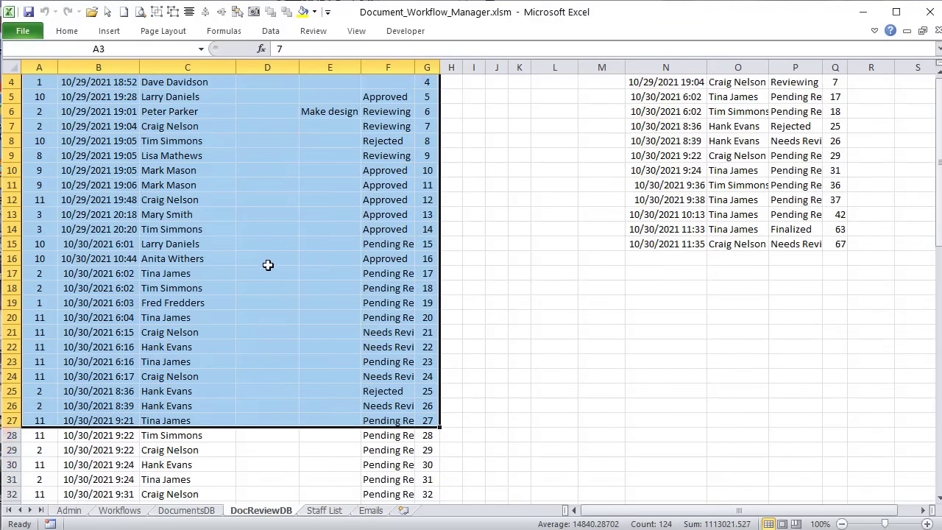
{"action": "scroll", "coordinate": [268, 265], "scroll_direction": "down", "scroll_amount": 6}
{"action": "scroll", "coordinate": [254, 290], "scroll_direction": "up", "scroll_amount": 7}
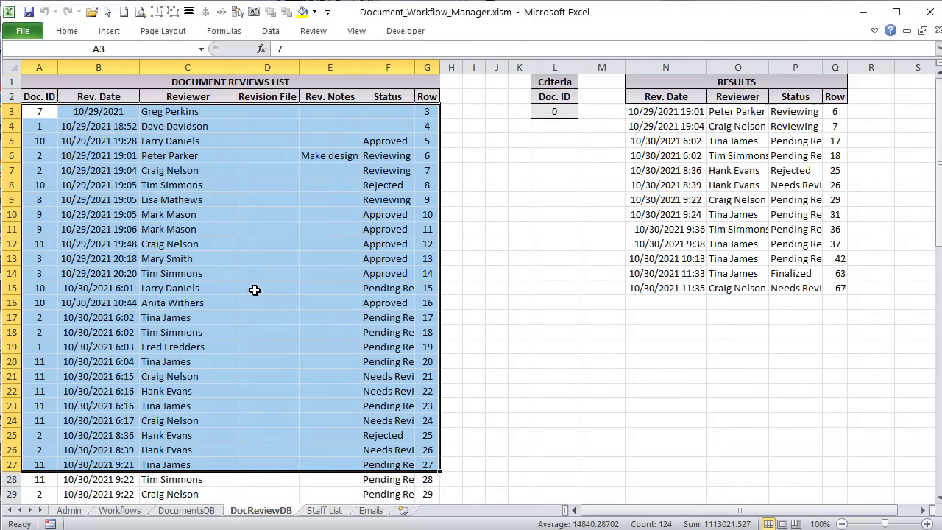
{"action": "left_click", "coordinate": [146, 123]}
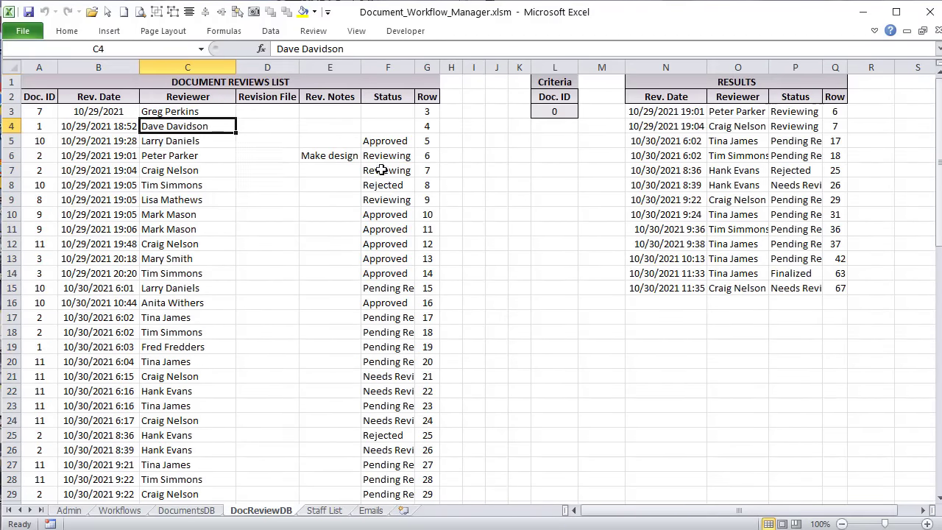
{"action": "scroll", "coordinate": [378, 168], "scroll_direction": "down", "scroll_amount": 3}
{"action": "scroll", "coordinate": [373, 203], "scroll_direction": "up", "scroll_amount": 3}
{"action": "left_click", "coordinate": [97, 137]}
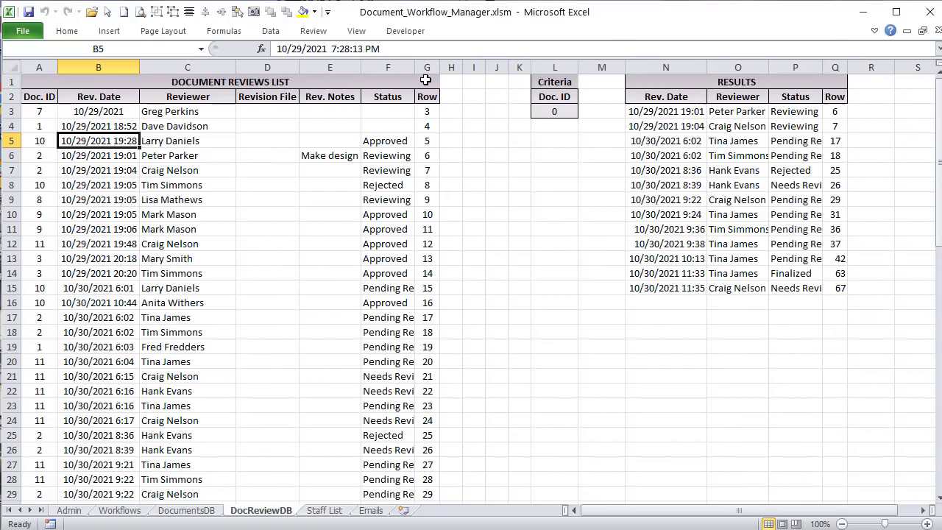
Load Sales Quote 101 and the Confirmation check document on the Workflows sheet, and return to the review results on DocReviewDB.
{"action": "left_click", "coordinate": [119, 510]}
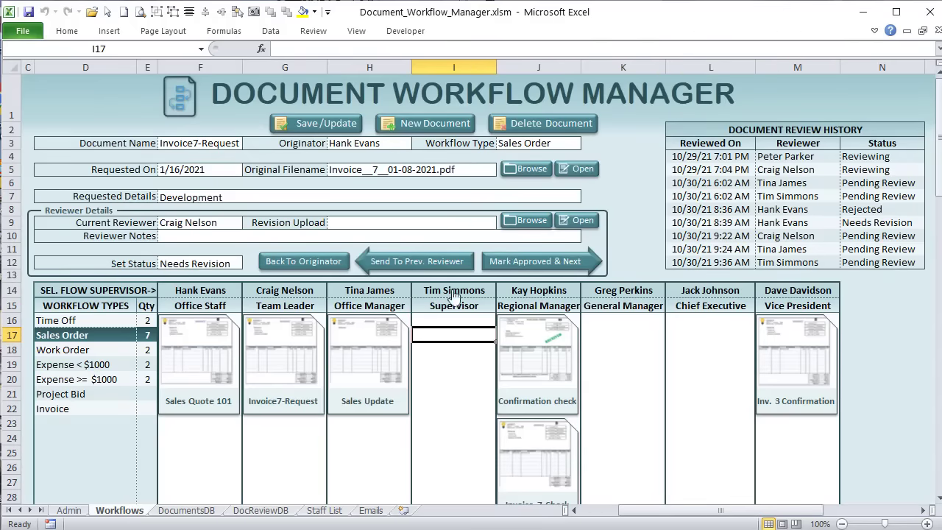
{"action": "left_click", "coordinate": [193, 355]}
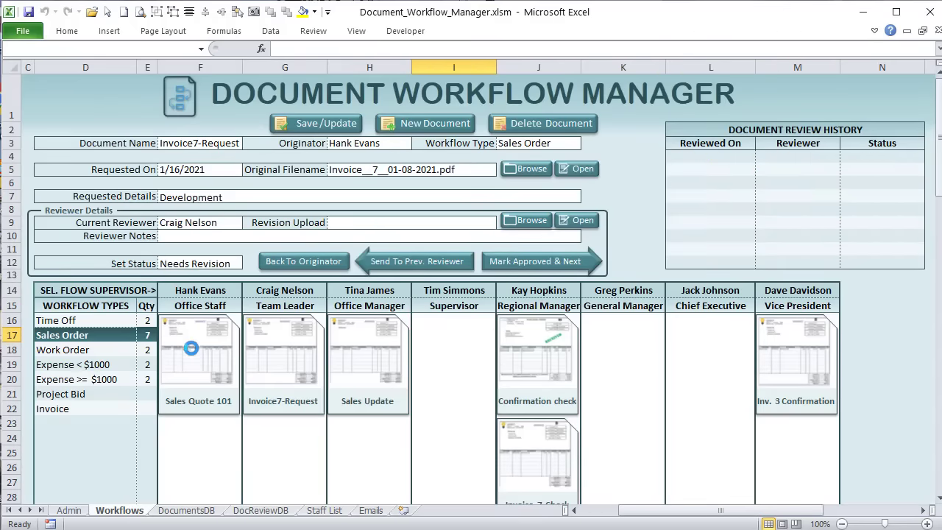
{"action": "left_click", "coordinate": [550, 360]}
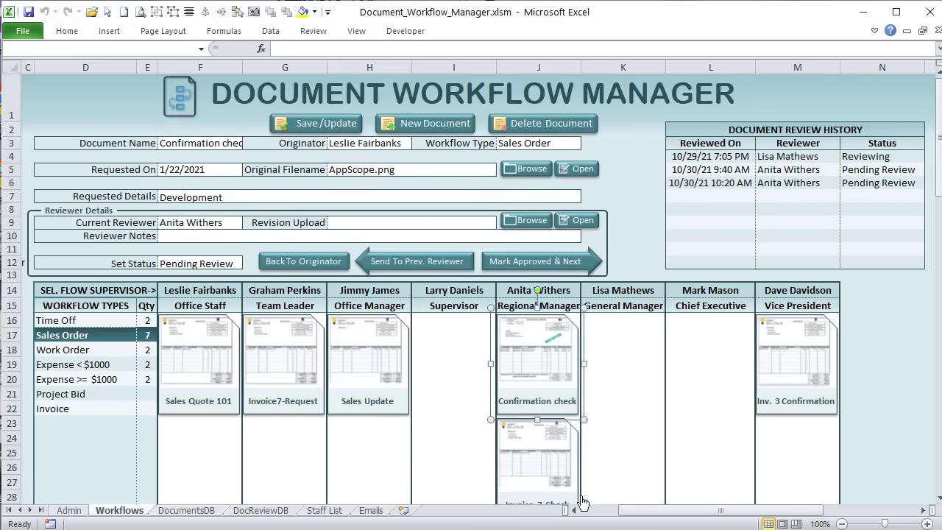
{"action": "left_click", "coordinate": [260, 510]}
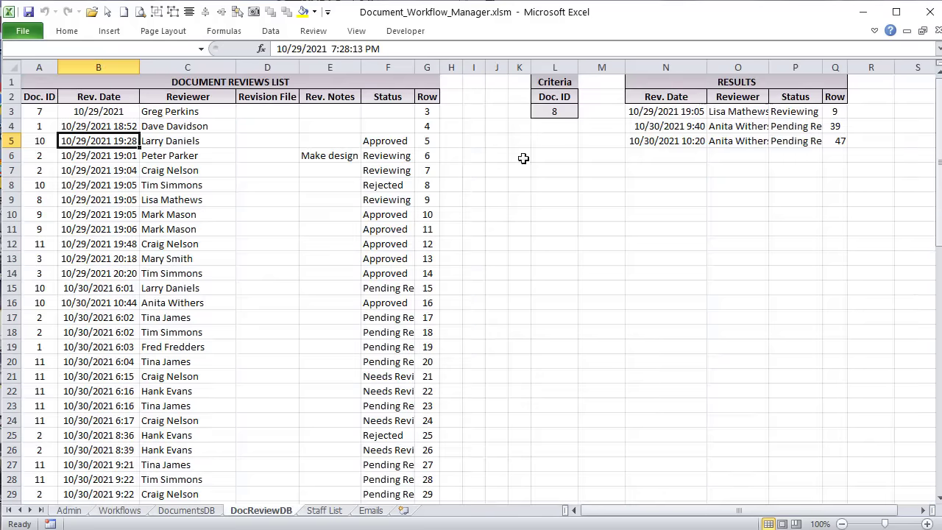
Compare the Doc. ID criteria and filtered results on DocReviewDB with the Document Review History on the Workflows sheet.
{"action": "left_click", "coordinate": [551, 107]}
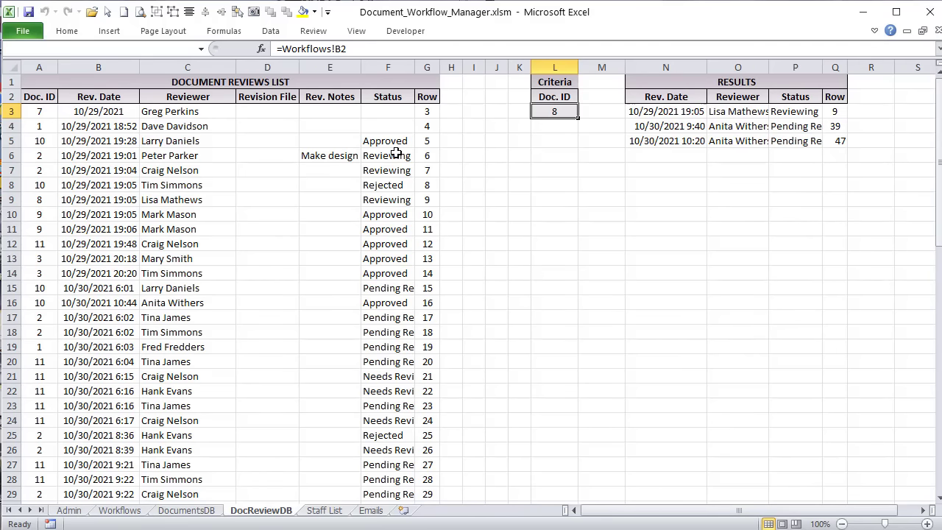
{"action": "left_click_drag", "start_coordinate": [632, 116], "coordinate": [833, 135]}
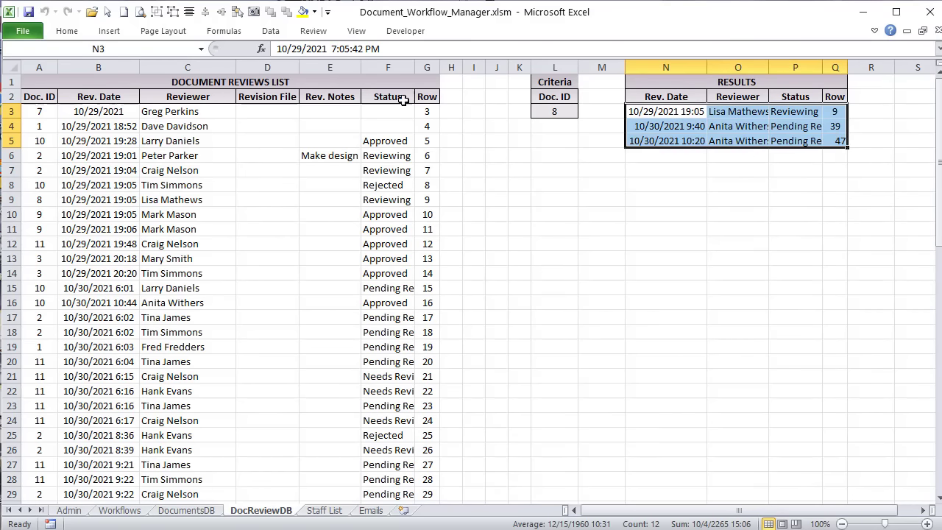
{"action": "left_click", "coordinate": [128, 515]}
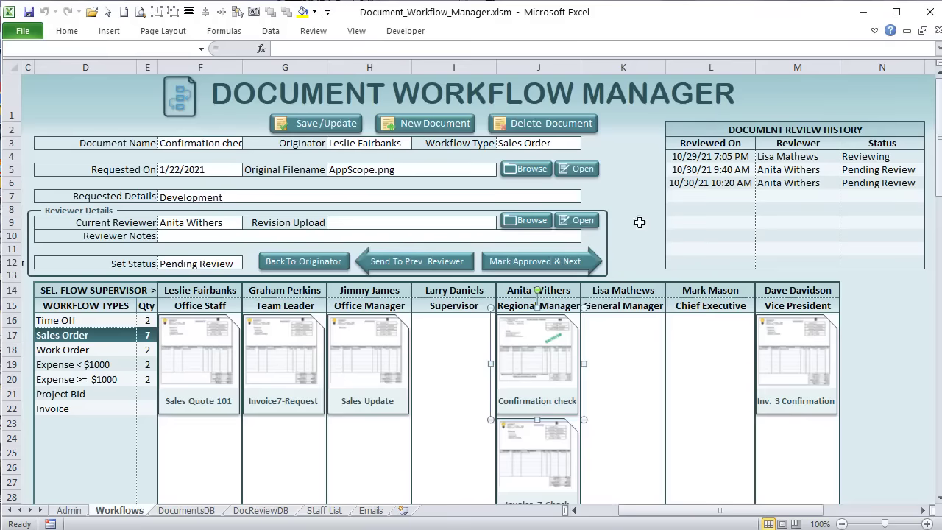
{"action": "left_click_drag", "start_coordinate": [696, 156], "coordinate": [873, 180]}
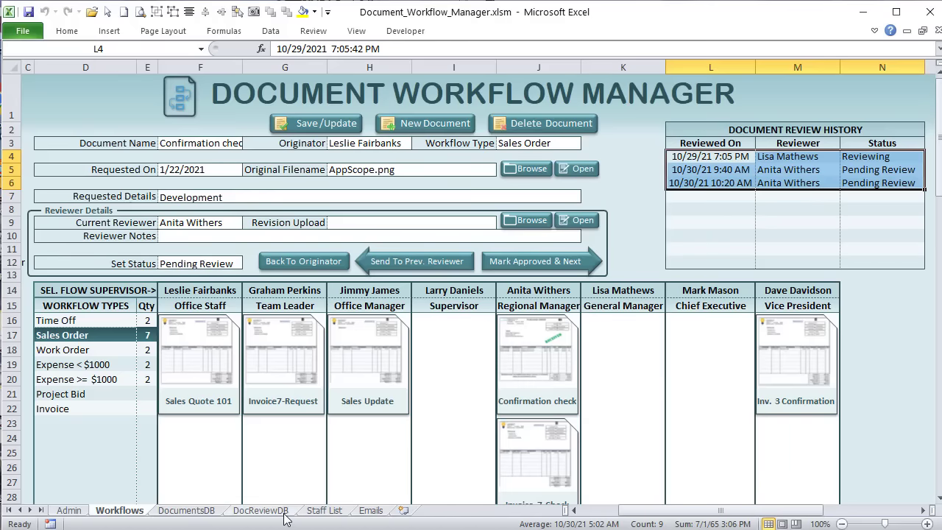
Examine the Team Members table on the Staff List sheet, including its ID, staff name, position, supervisor and email columns.
{"action": "left_click", "coordinate": [324, 511]}
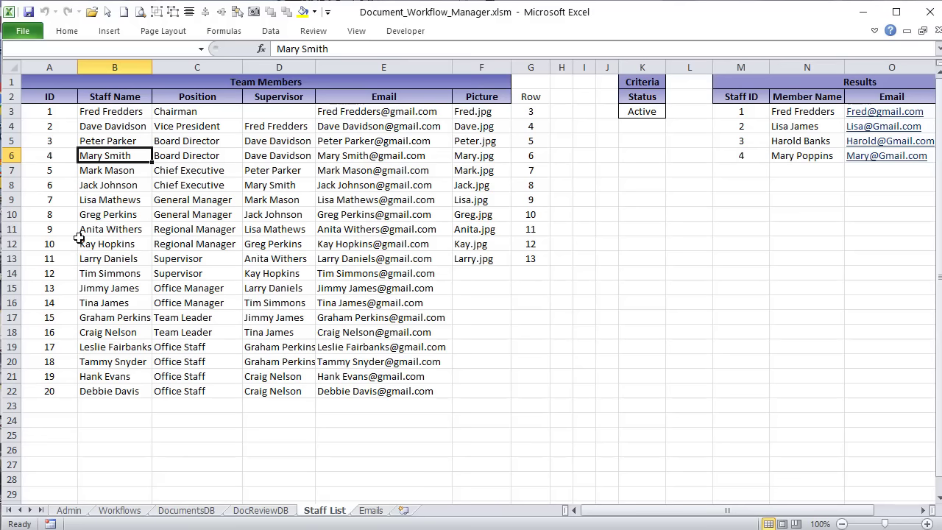
{"action": "left_click", "coordinate": [42, 114]}
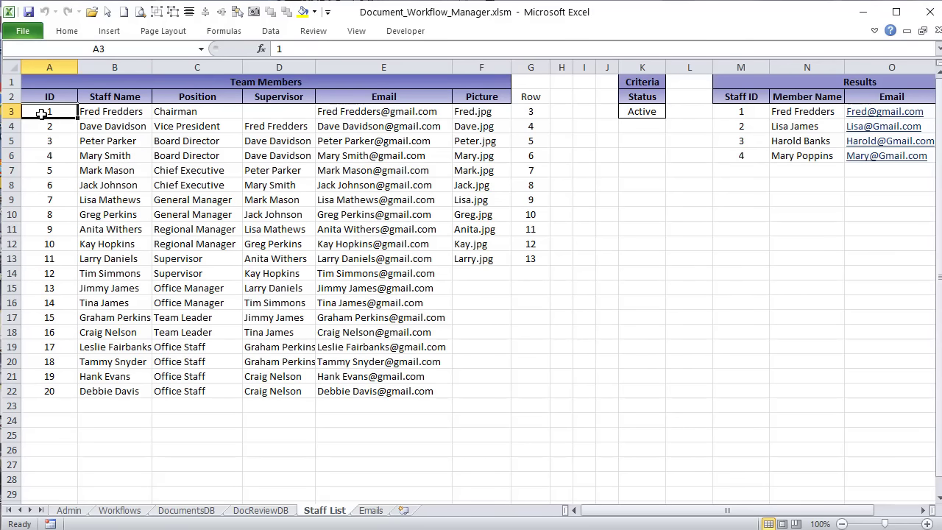
{"action": "left_click", "coordinate": [125, 116]}
{"action": "left_click", "coordinate": [167, 126]}
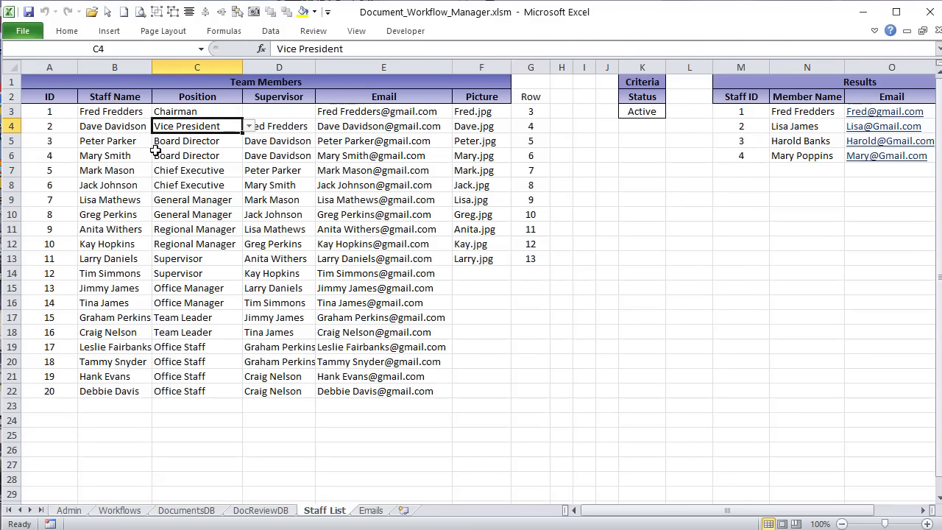
{"action": "left_click", "coordinate": [277, 112]}
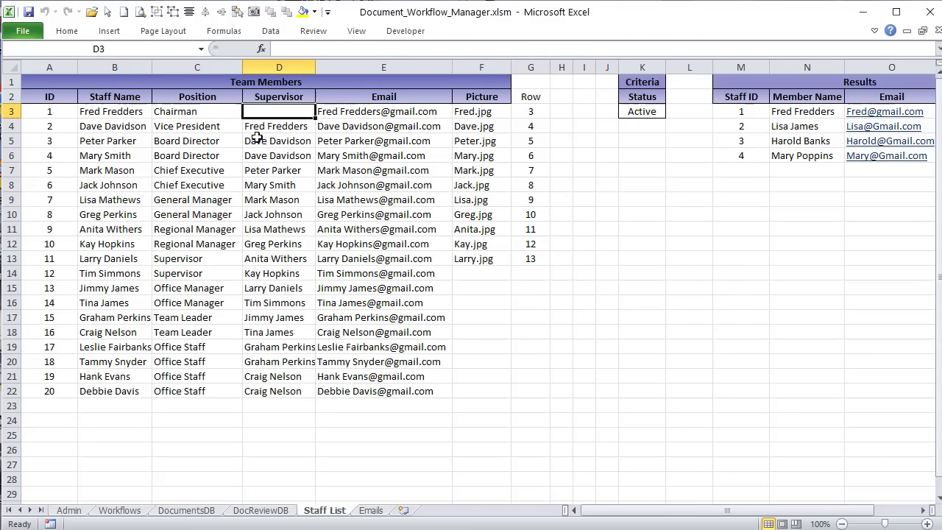
{"action": "left_click", "coordinate": [347, 116]}
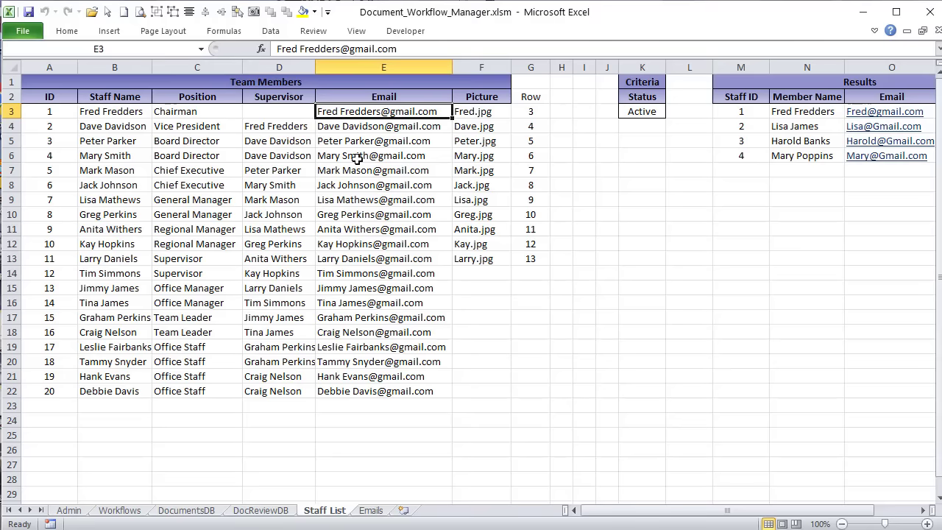